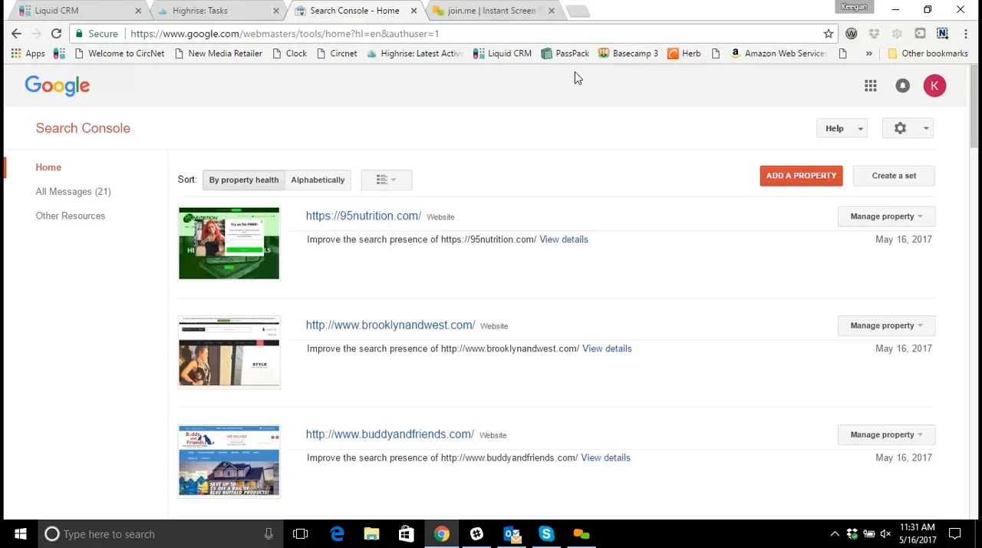
Check which Google account is signed in, leaving the account details closed when done.
left_click(940, 97)
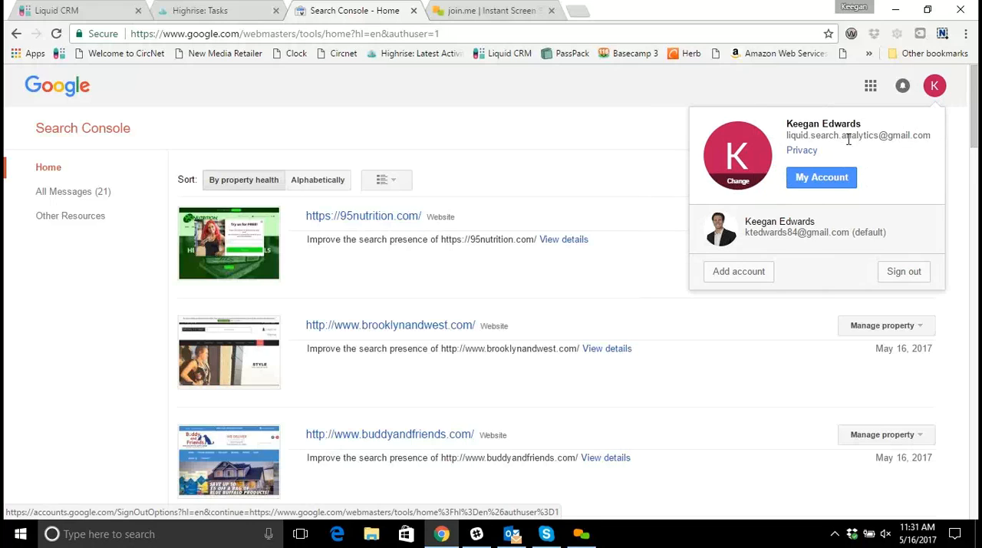
left_click(541, 96)
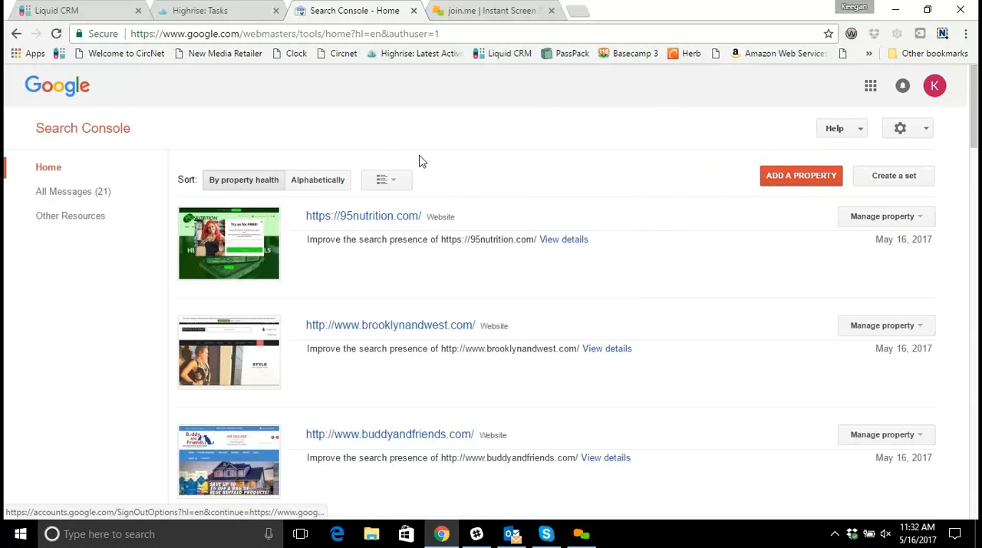
scroll(411, 169, "down", 4)
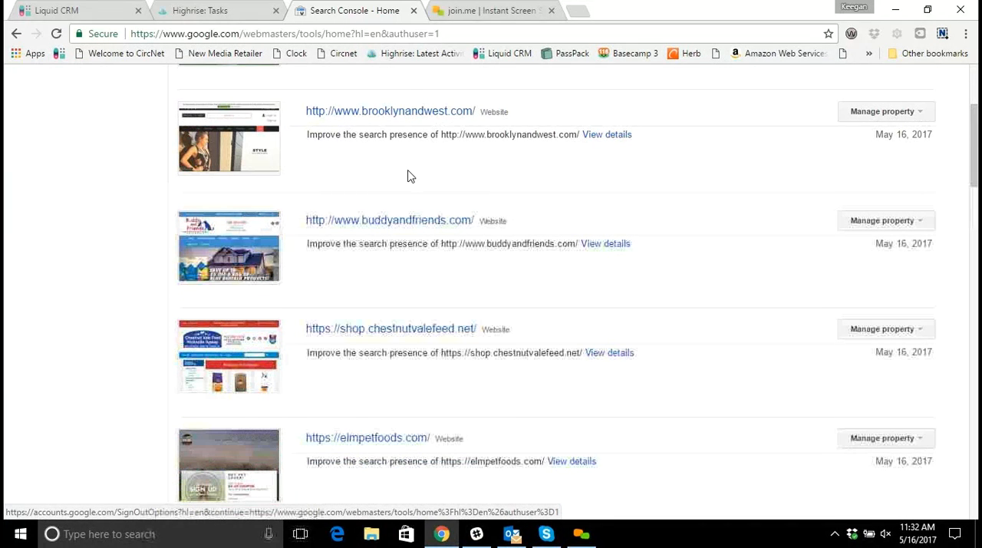
scroll(408, 176, "down", 5)
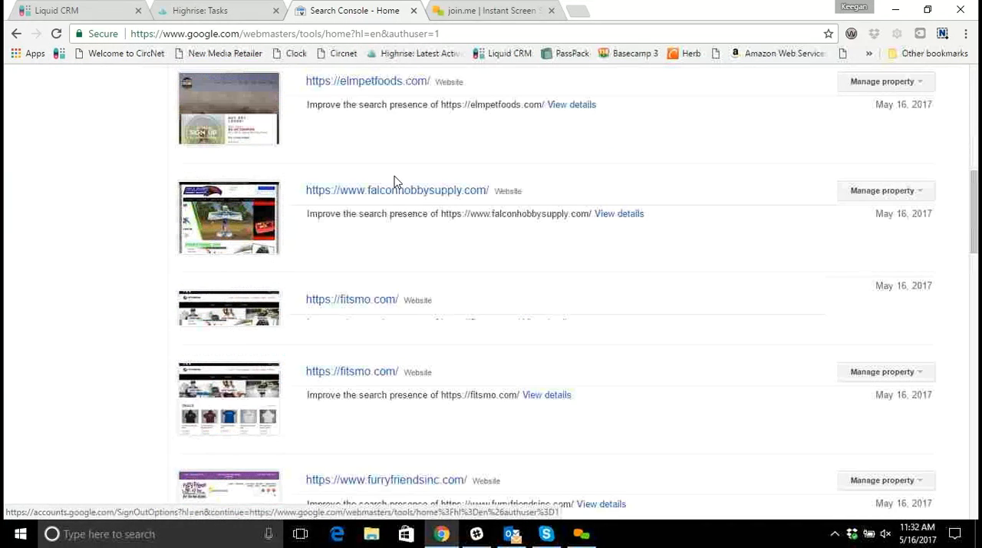
scroll(397, 184, "down", 2)
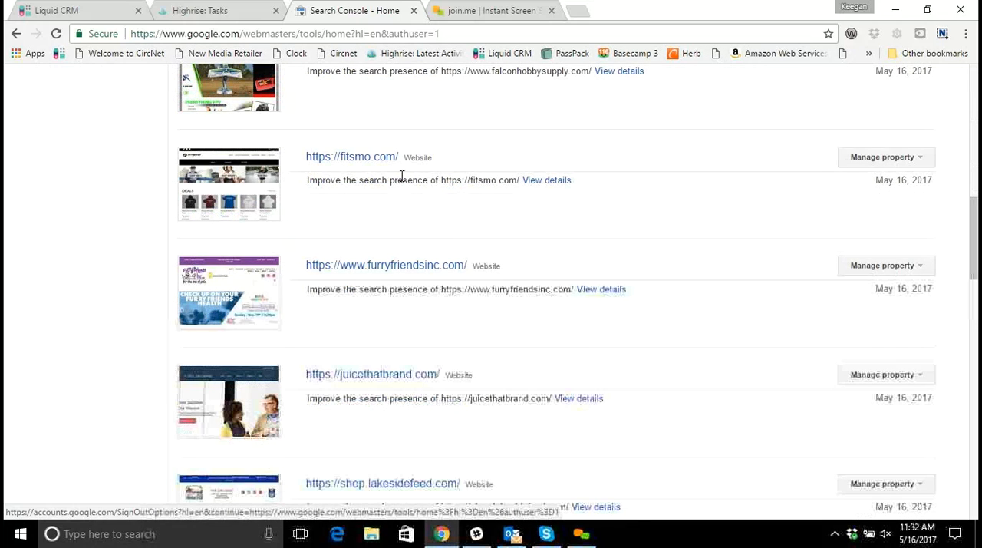
scroll(403, 175, "up", 3)
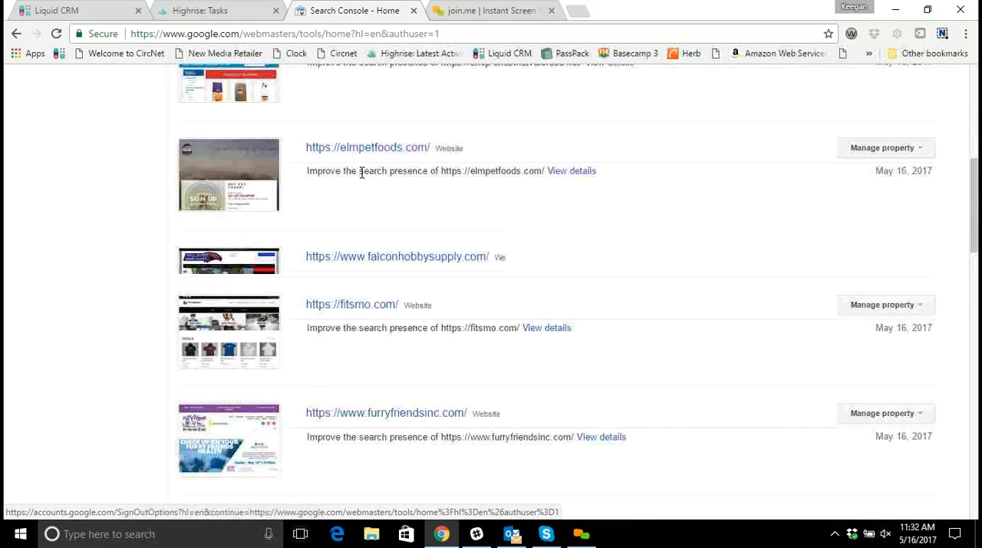
scroll(614, 166, "up", 4)
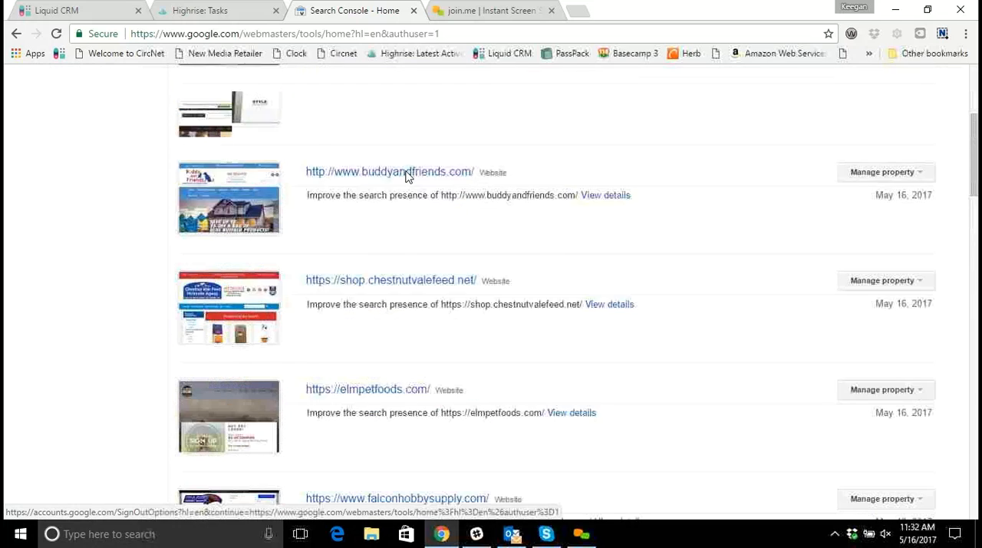
scroll(466, 279, "down", 3)
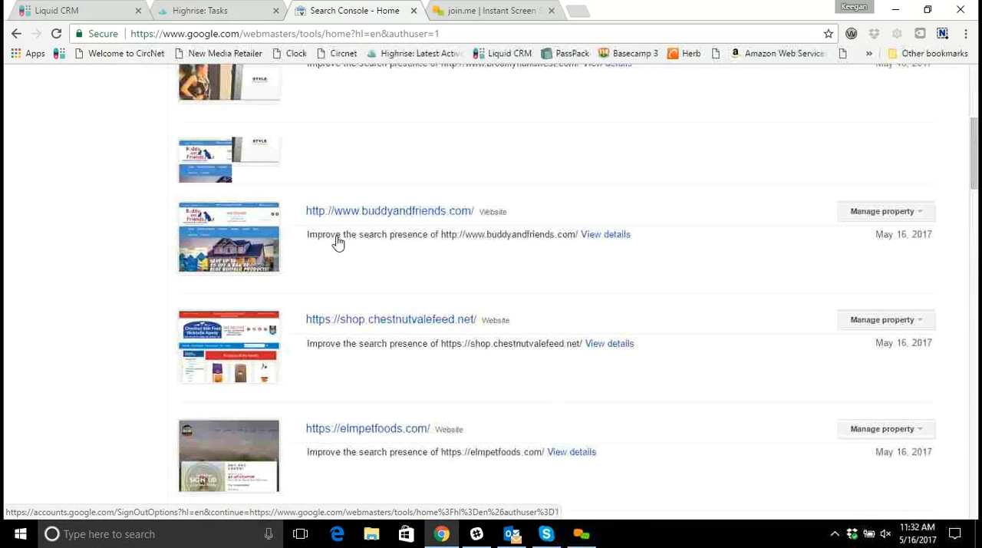
scroll(373, 246, "down", 5)
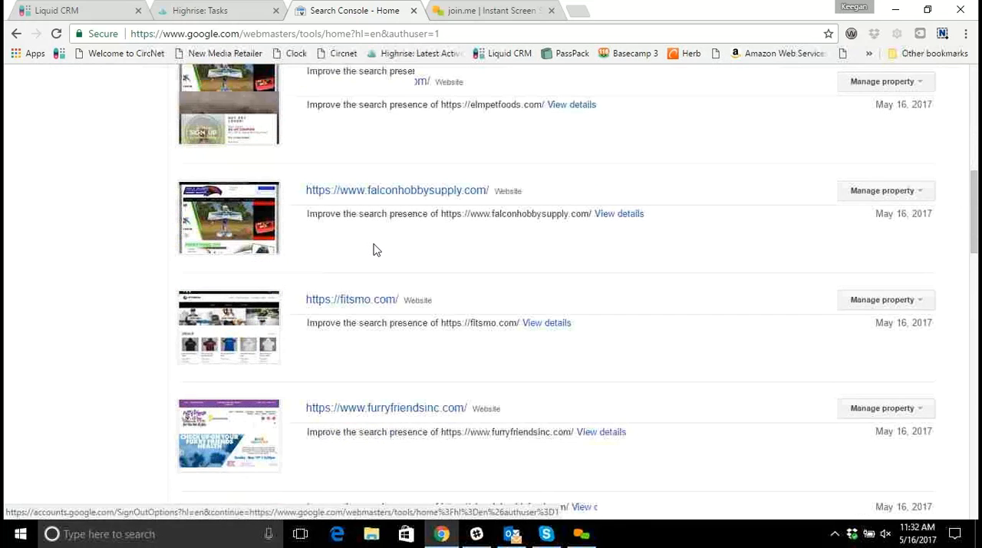
scroll(380, 244, "down", 3)
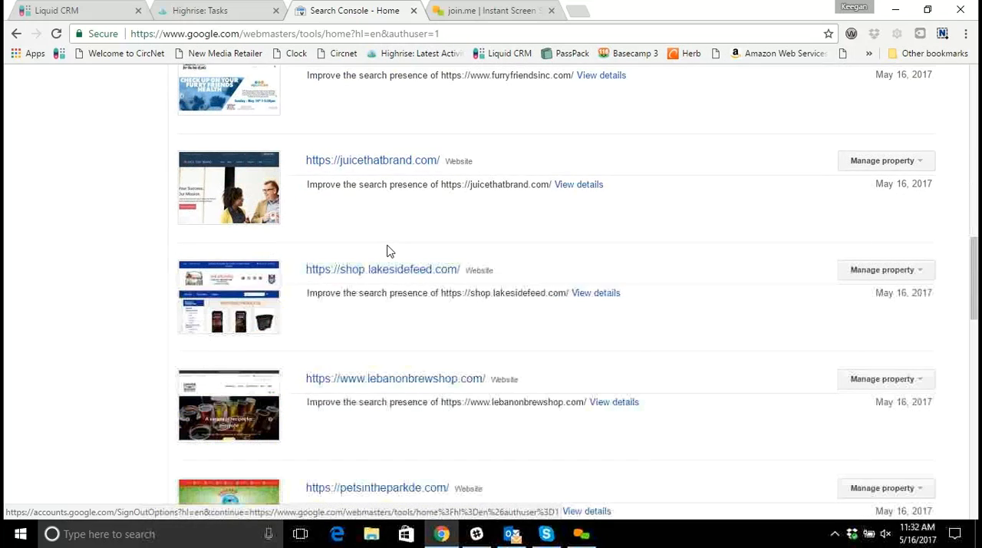
scroll(389, 250, "down", 4)
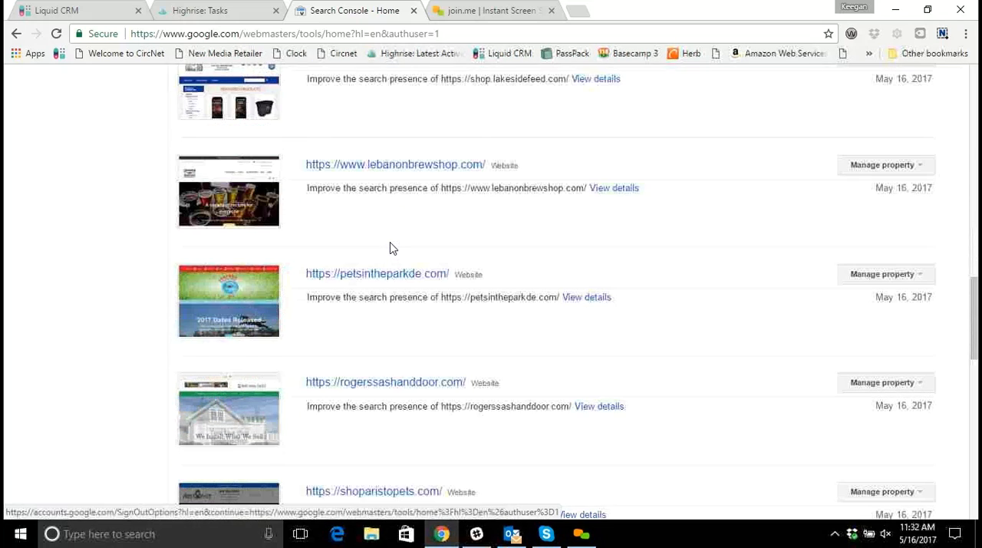
scroll(390, 248, "down", 5)
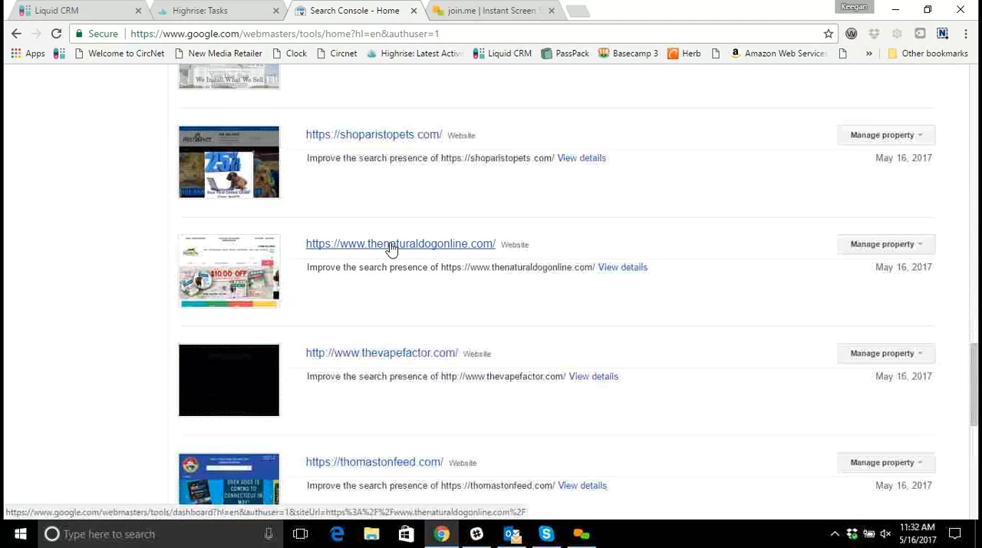
scroll(390, 248, "down", 1)
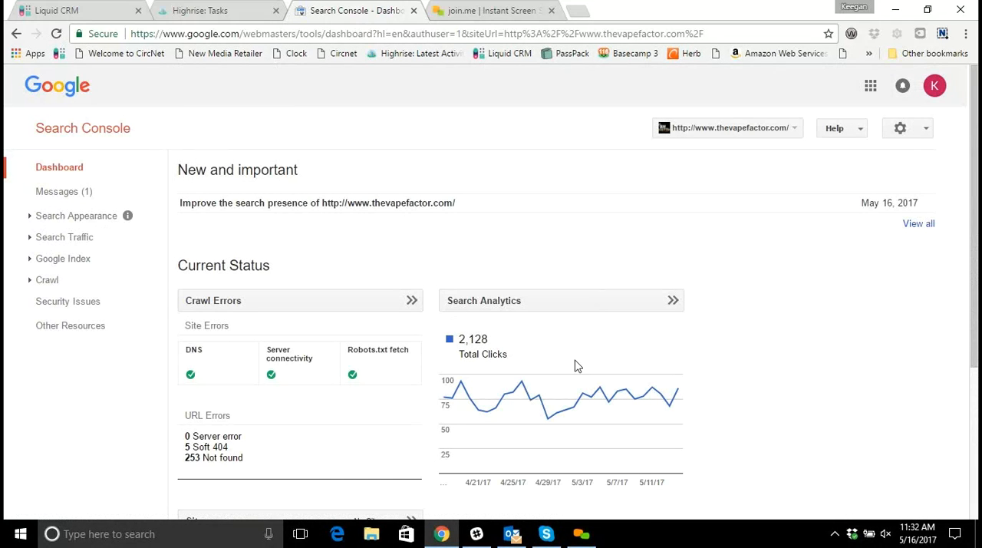
Open the Search Analytics report under Search Traffic and examine the site's queries ranked by clicks.
left_click(100, 216)
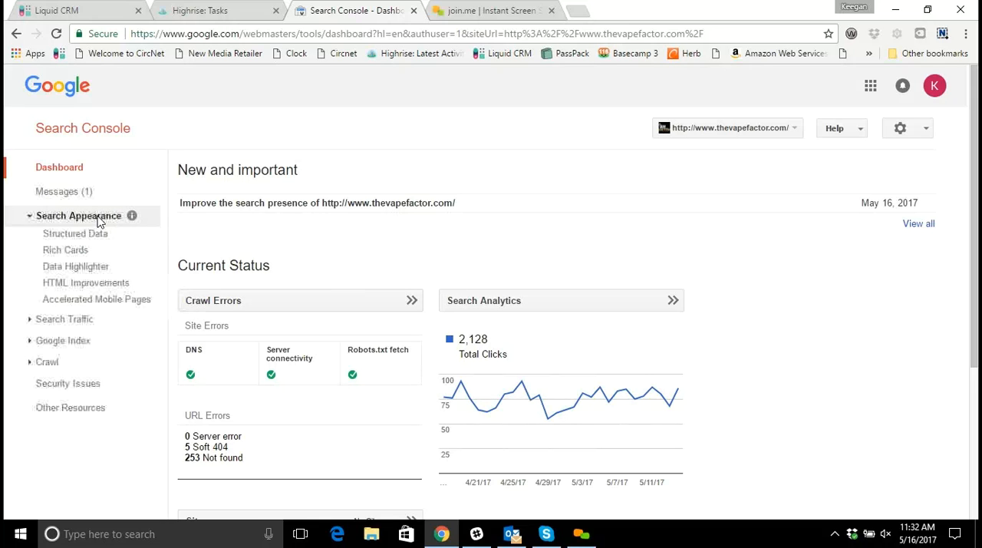
left_click(106, 319)
scroll(108, 316, "down", 1)
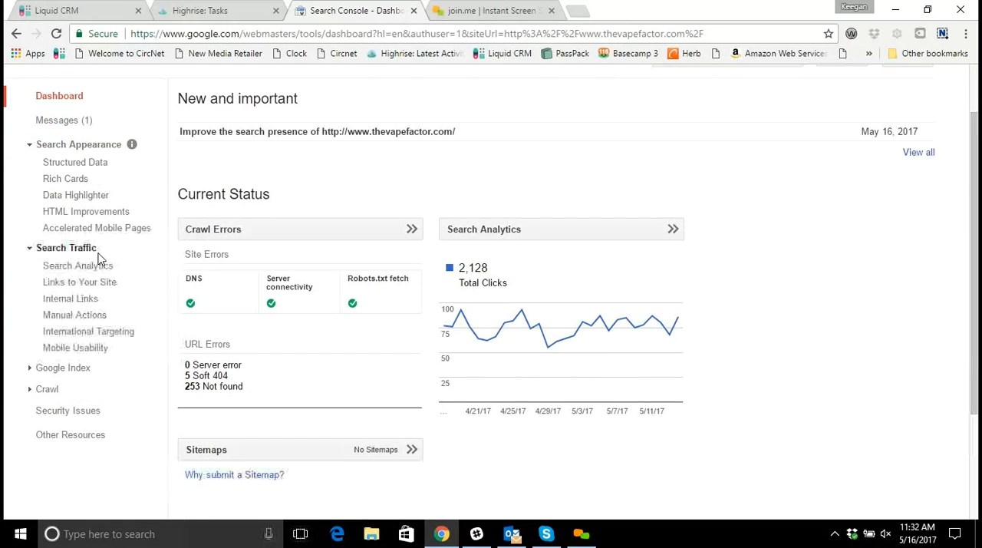
left_click(88, 265)
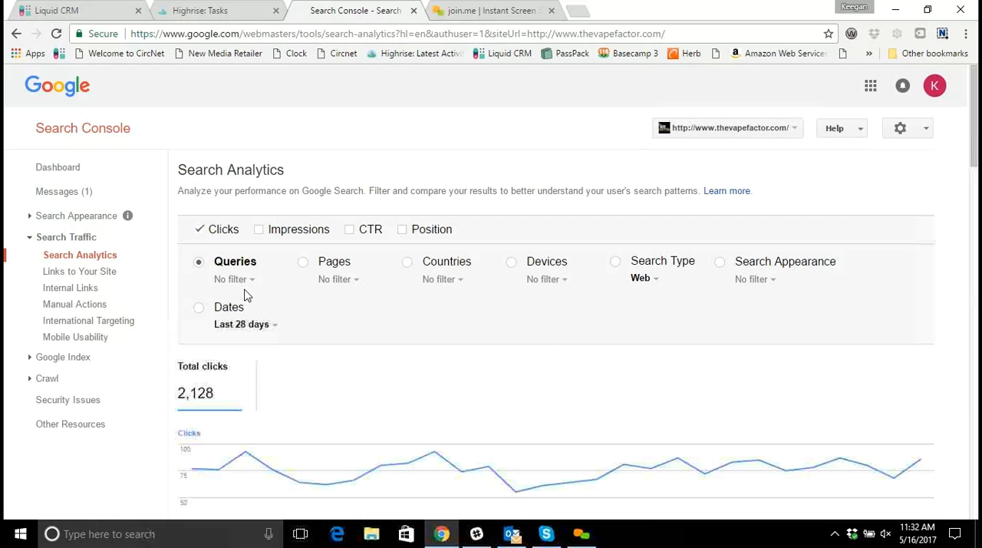
scroll(244, 295, "down", 1)
scroll(244, 296, "down", 3)
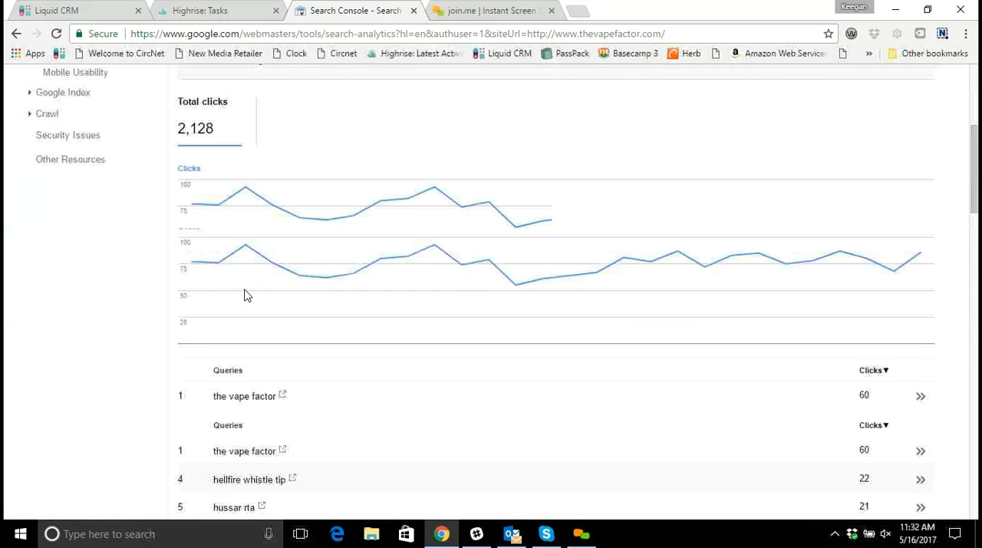
scroll(246, 294, "down", 1)
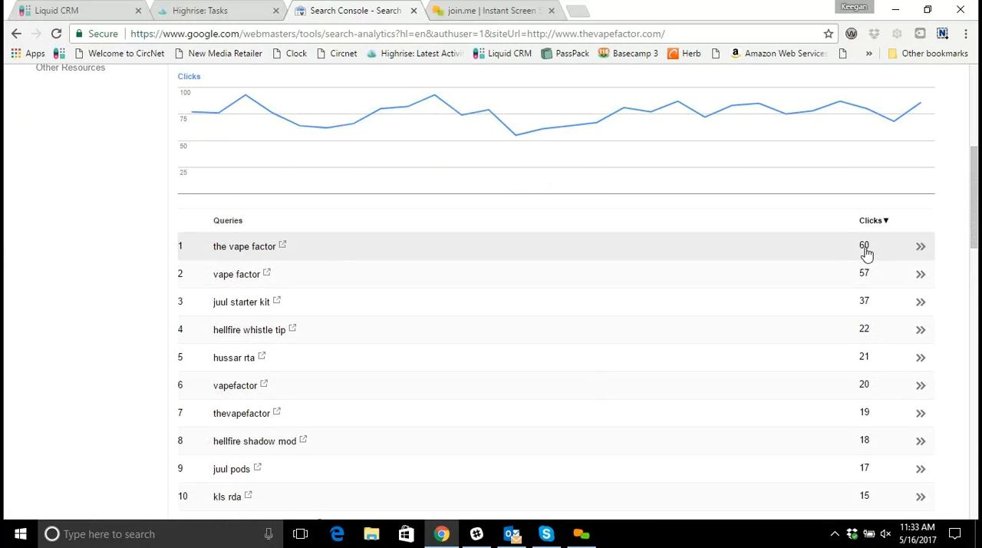
Show only Impressions instead of Clicks in the report and examine the chart and query list.
scroll(872, 255, "up", 3)
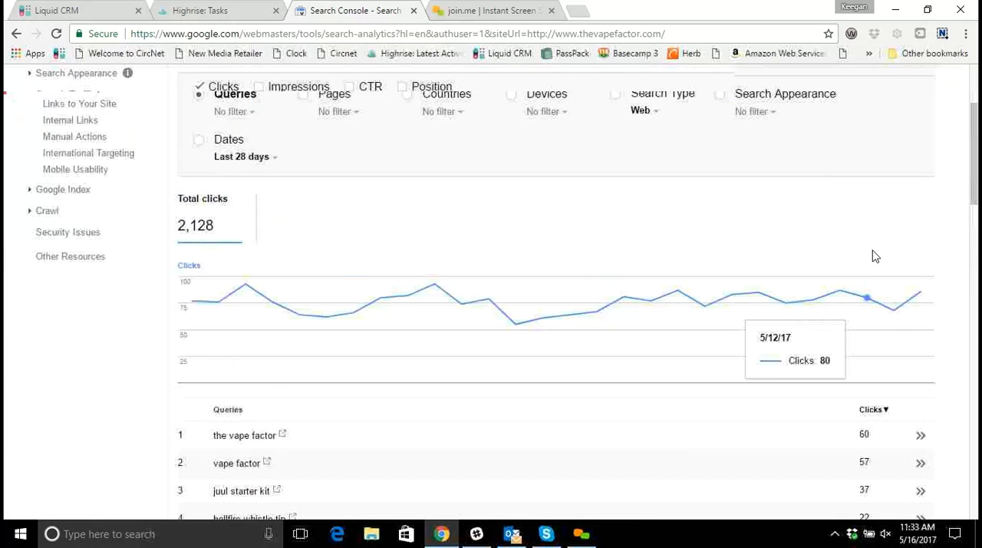
scroll(873, 255, "up", 1)
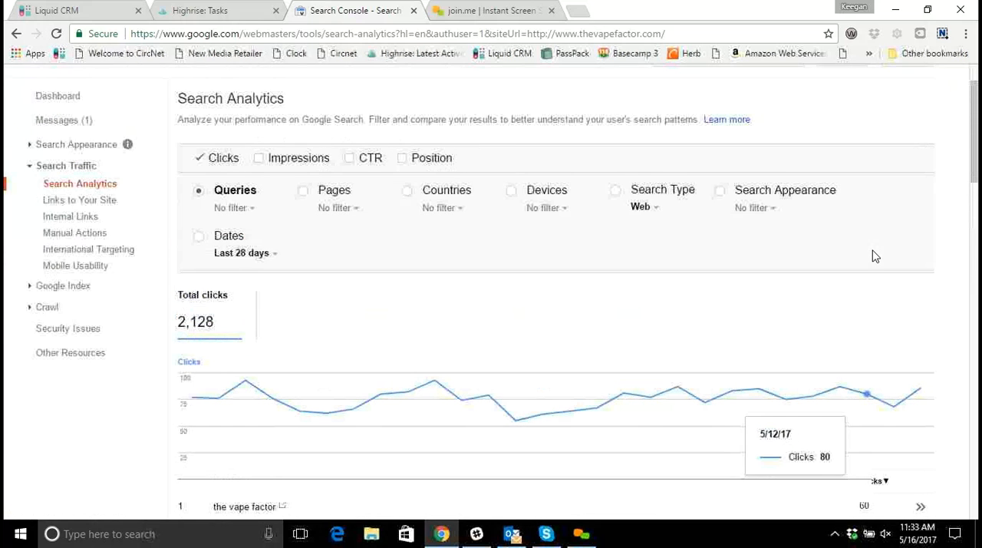
left_click(259, 160)
left_click(200, 158)
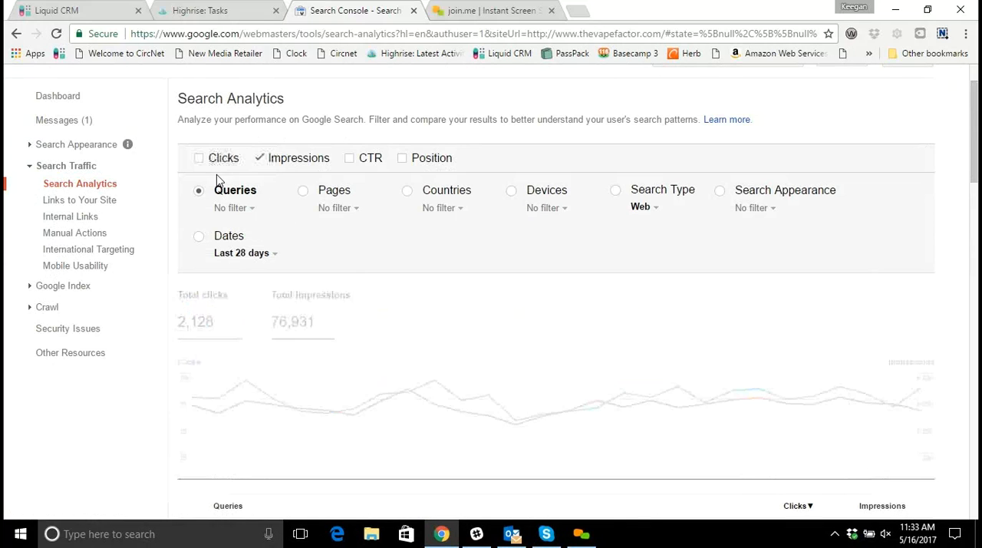
scroll(257, 162, "down", 1)
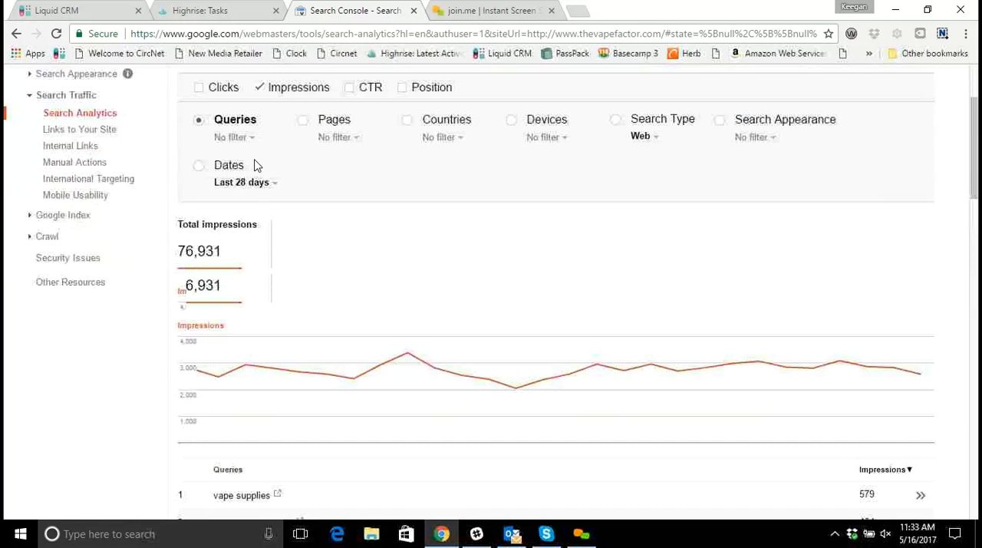
scroll(289, 250, "down", 1)
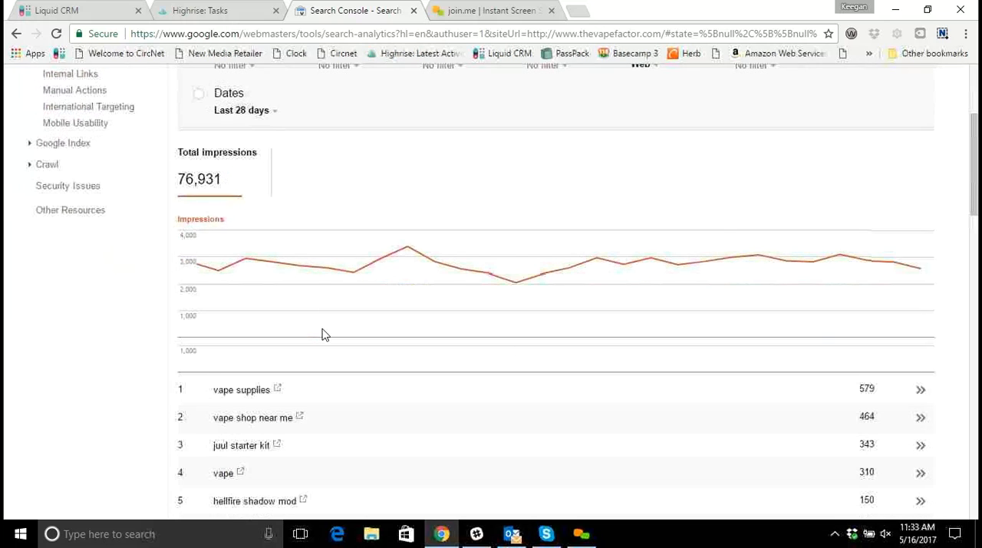
scroll(263, 396, "down", 1)
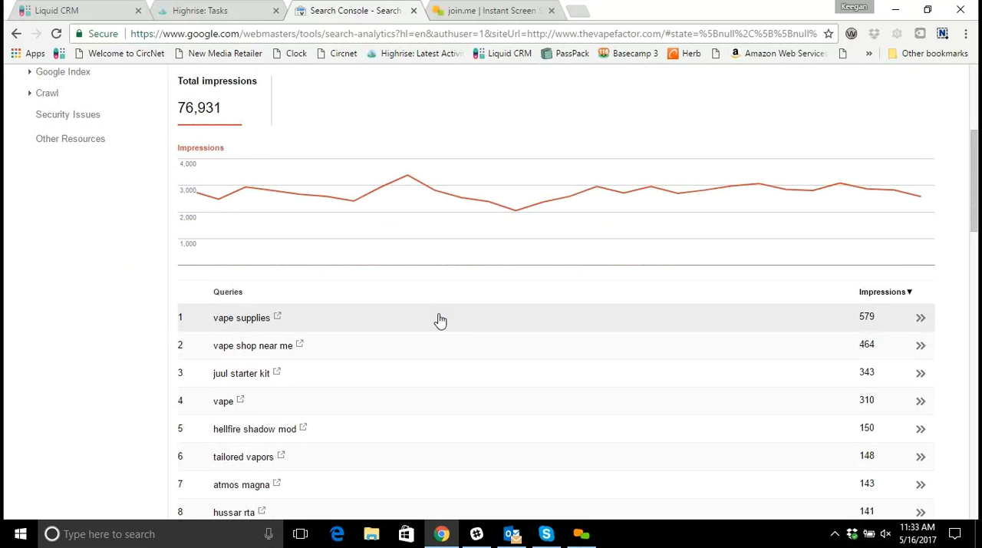
Replace Impressions with CTR as the only displayed metric and review the click-through rate of each query.
scroll(441, 321, "up", 3)
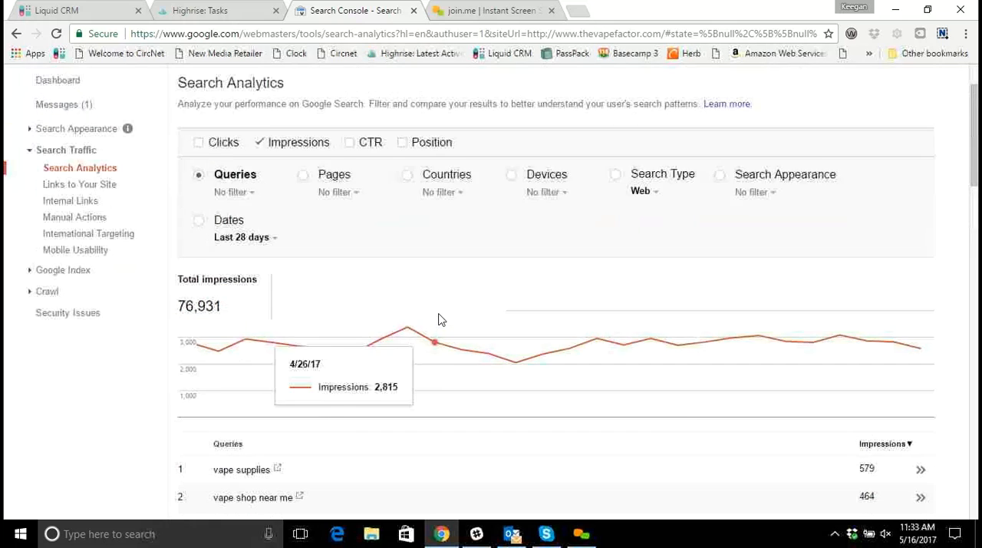
left_click(350, 157)
left_click(260, 157)
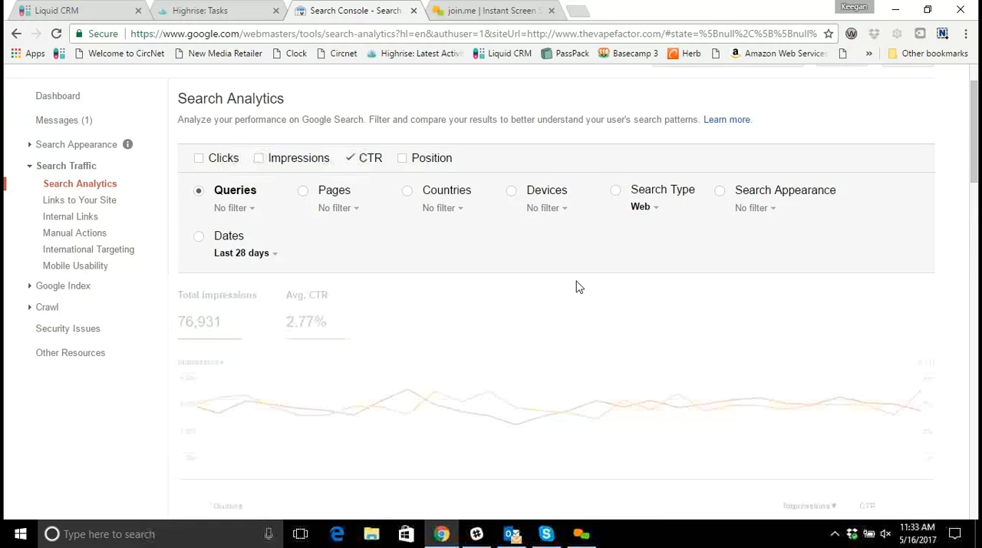
scroll(582, 287, "down", 1)
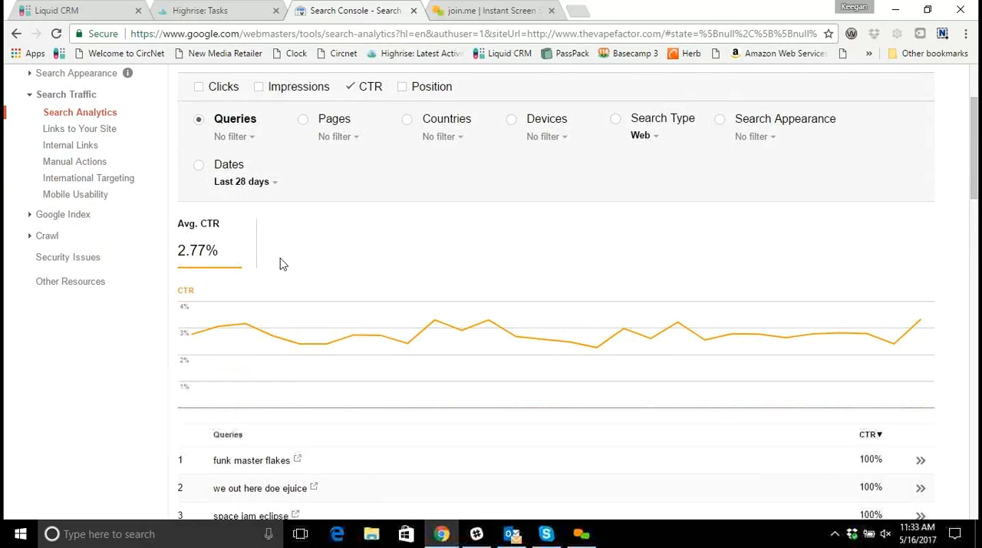
scroll(201, 250, "down", 1)
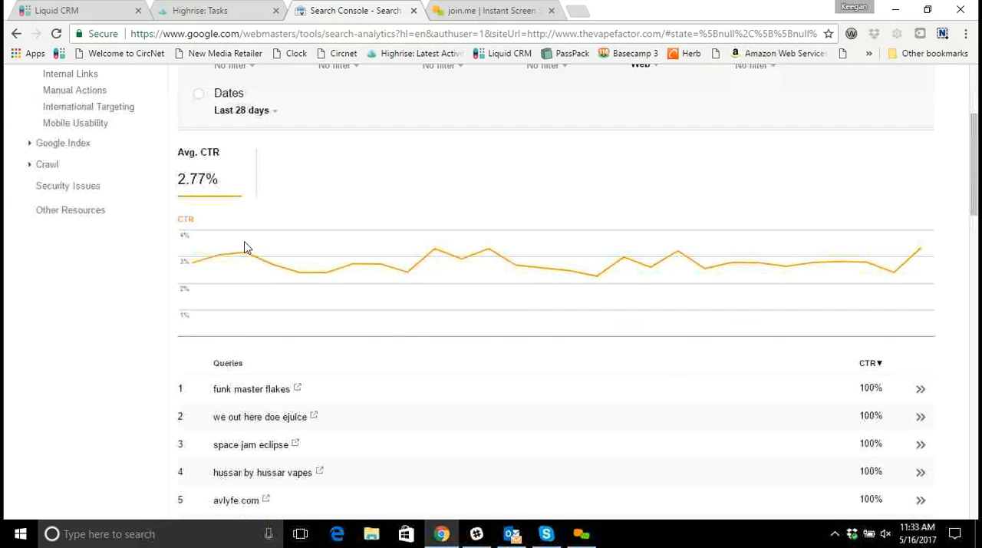
scroll(249, 245, "down", 1)
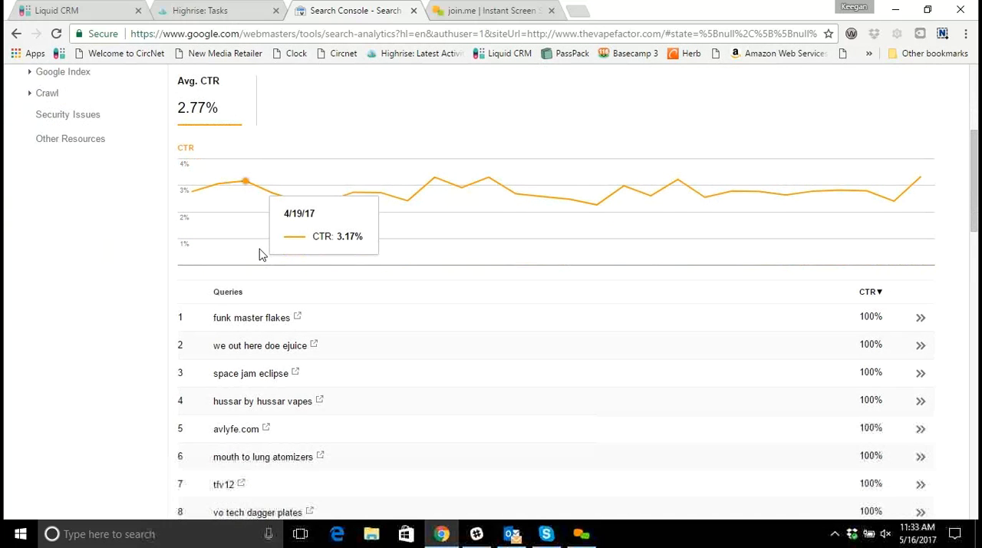
scroll(259, 253, "down", 1)
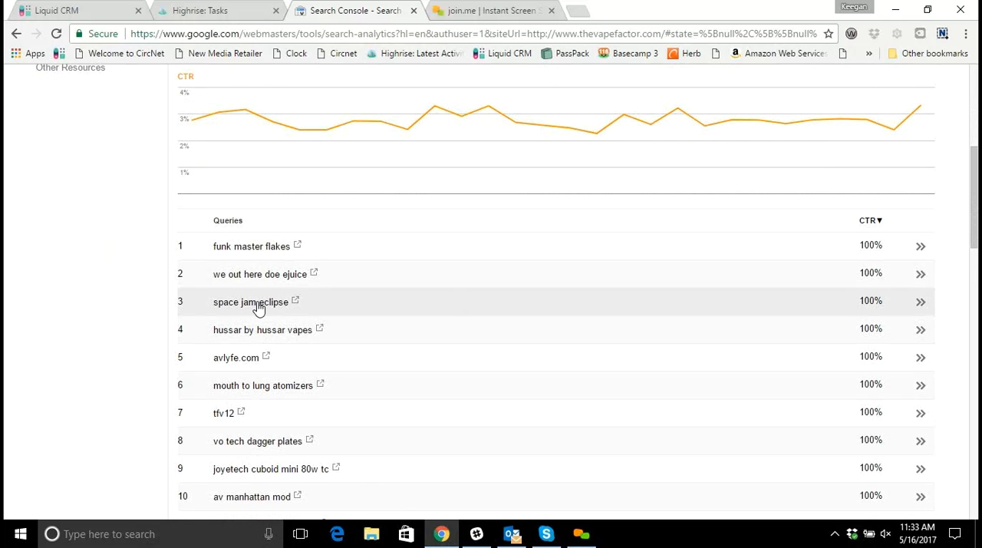
Switch the displayed metric from CTR to Position and examine the ranking trend and the positions per query.
scroll(258, 313, "up", 3)
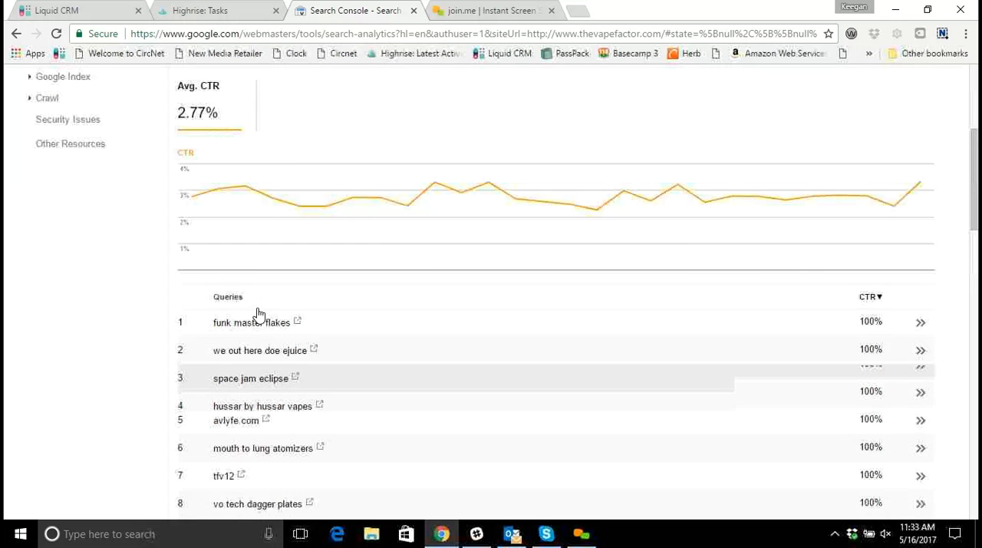
left_click(402, 158)
left_click(350, 158)
scroll(430, 298, "down", 1)
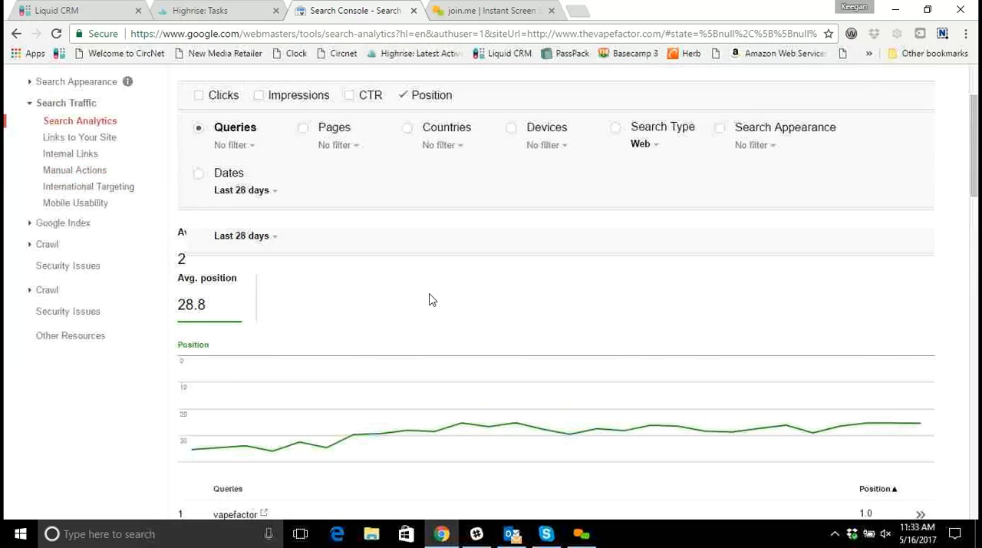
scroll(220, 270, "down", 1)
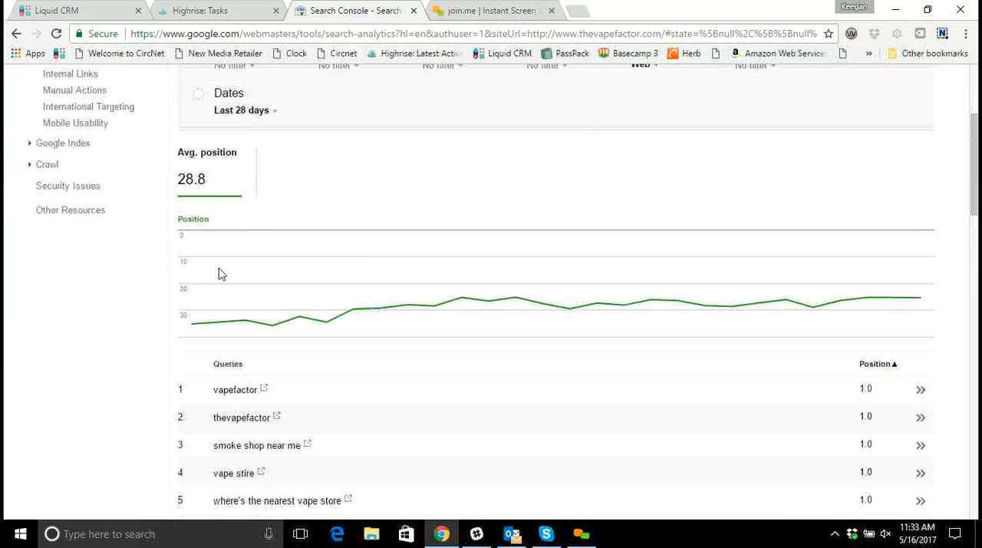
scroll(199, 175, "down", 1)
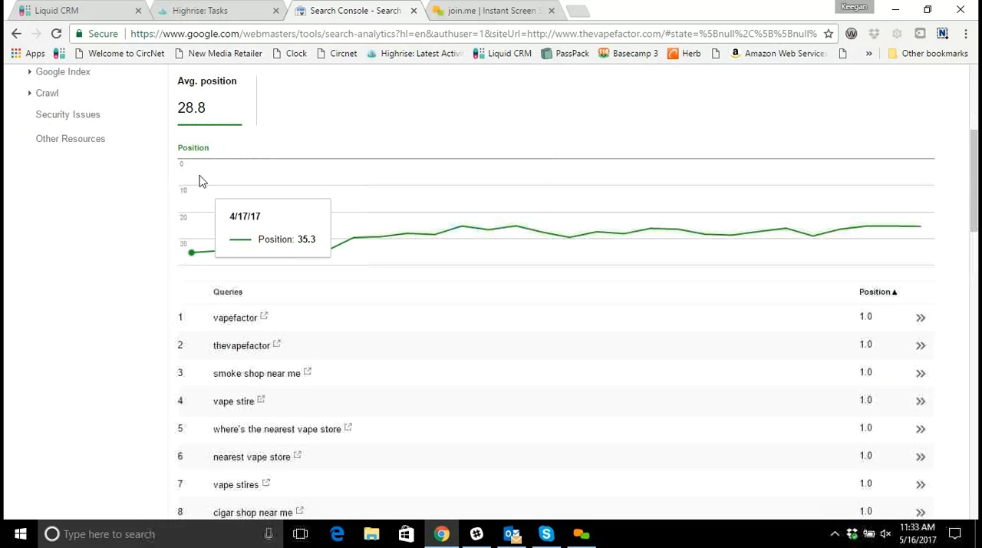
scroll(200, 180, "down", 1)
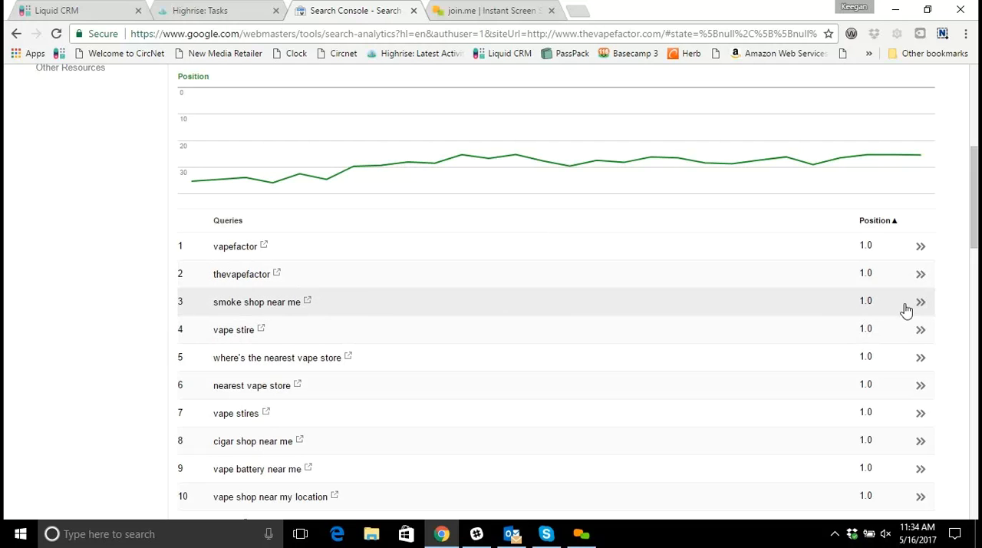
Examine the average positions of the queries further down the position-sorted list.
scroll(845, 365, "down", 3)
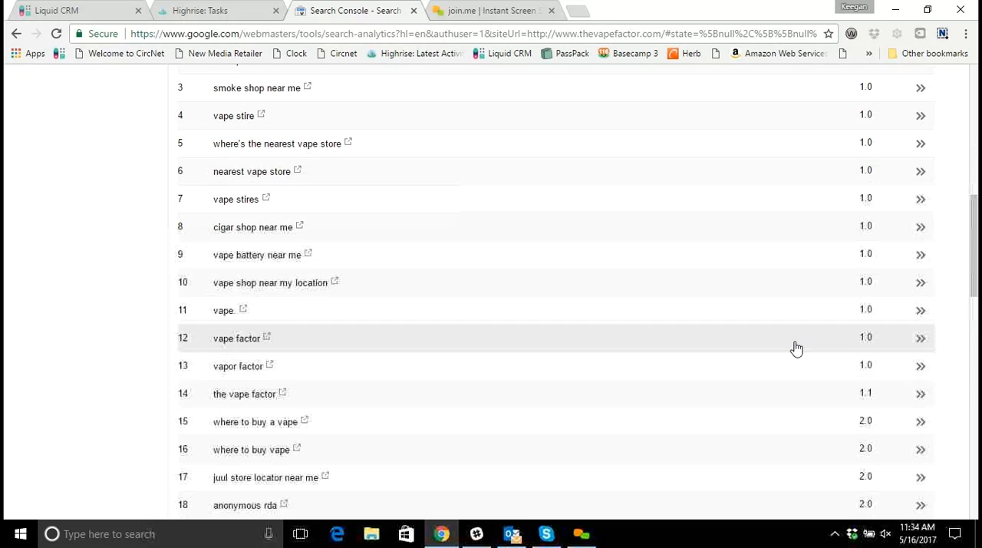
scroll(796, 349, "down", 1)
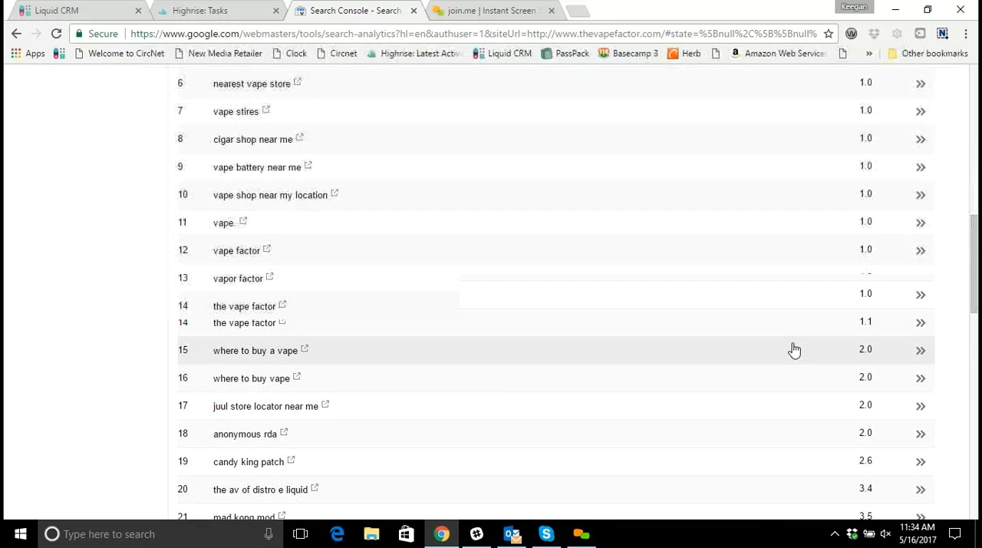
scroll(792, 350, "down", 1)
scroll(795, 350, "up", 5)
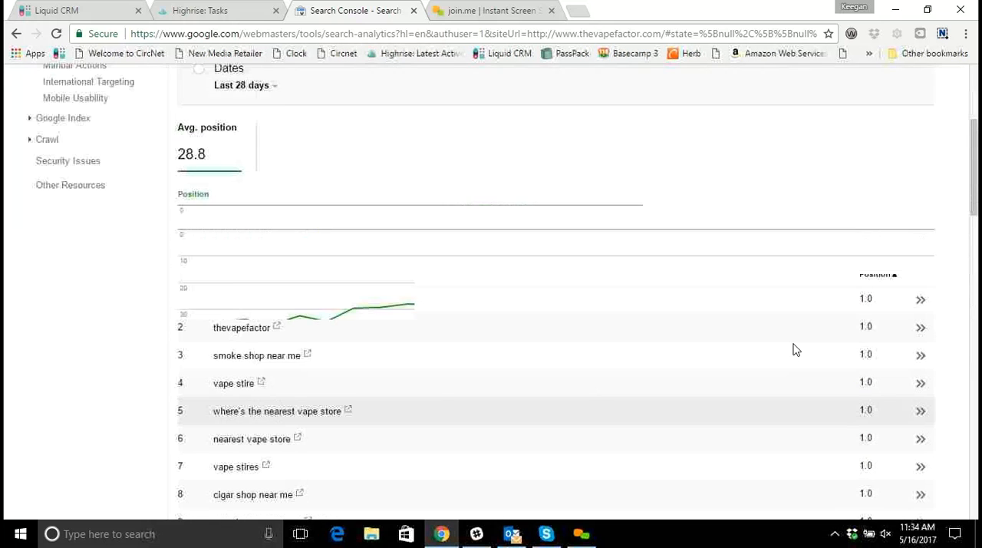
scroll(796, 350, "up", 2)
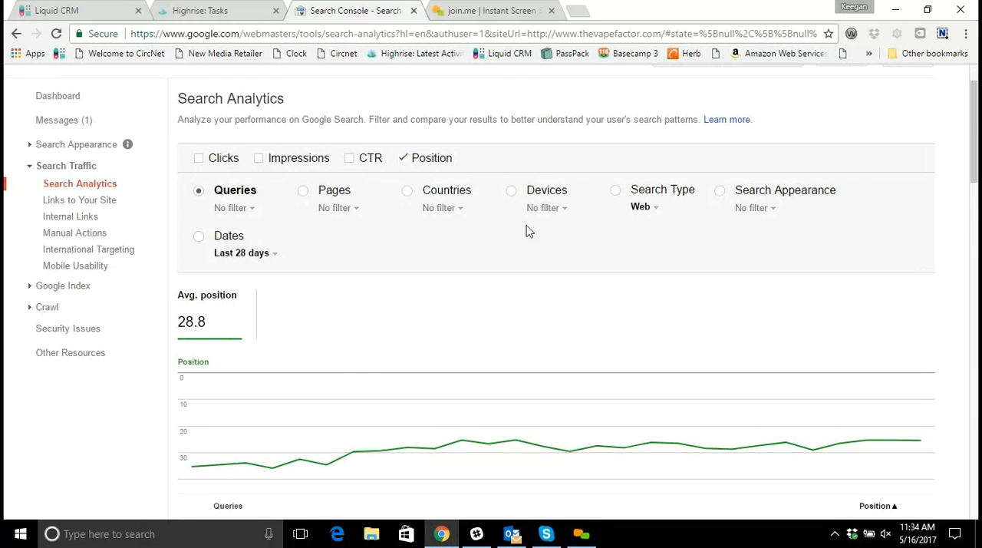
Add Clicks, Impressions and CTR alongside Position and review the combined totals, chart and query table.
left_click(221, 159)
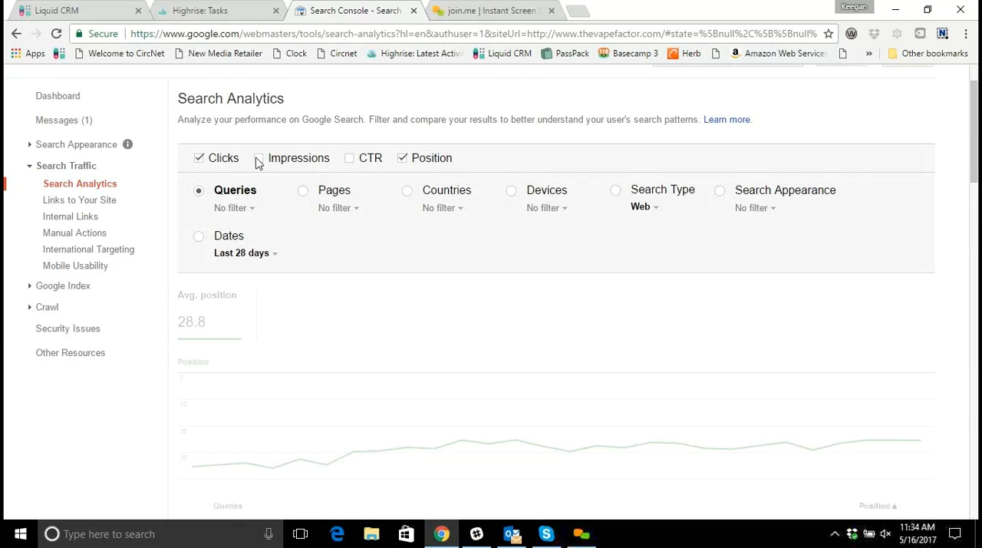
left_click(259, 159)
left_click(349, 161)
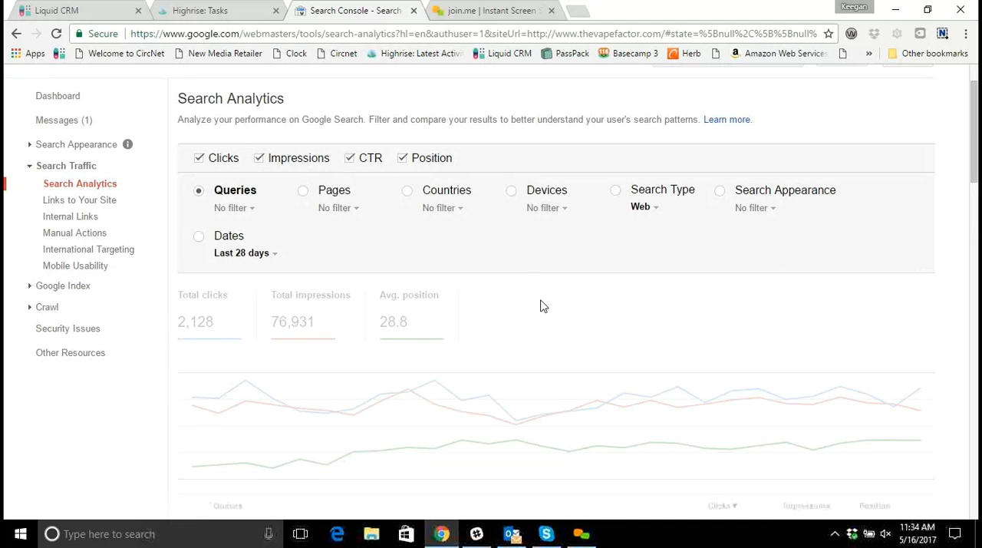
scroll(576, 324, "down", 1)
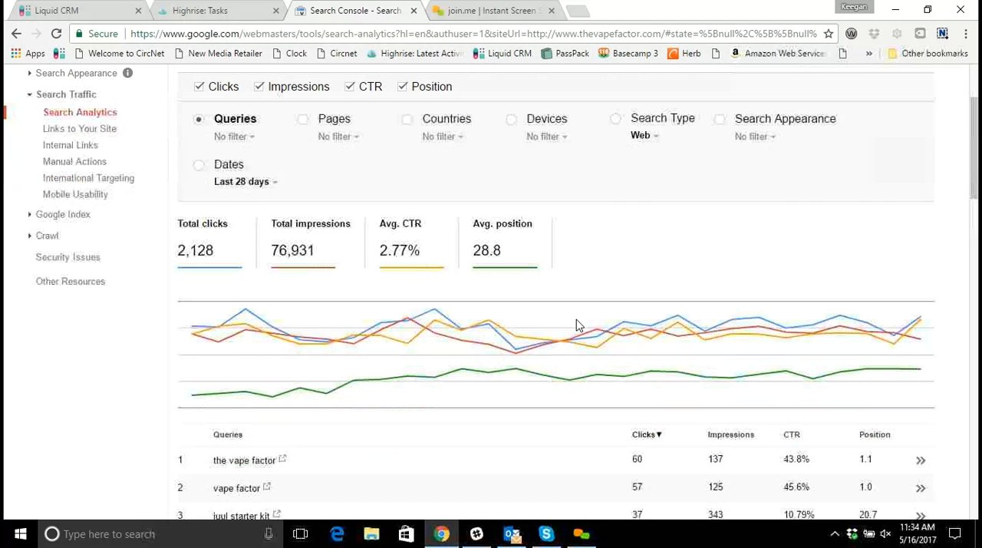
scroll(349, 335, "up", 1)
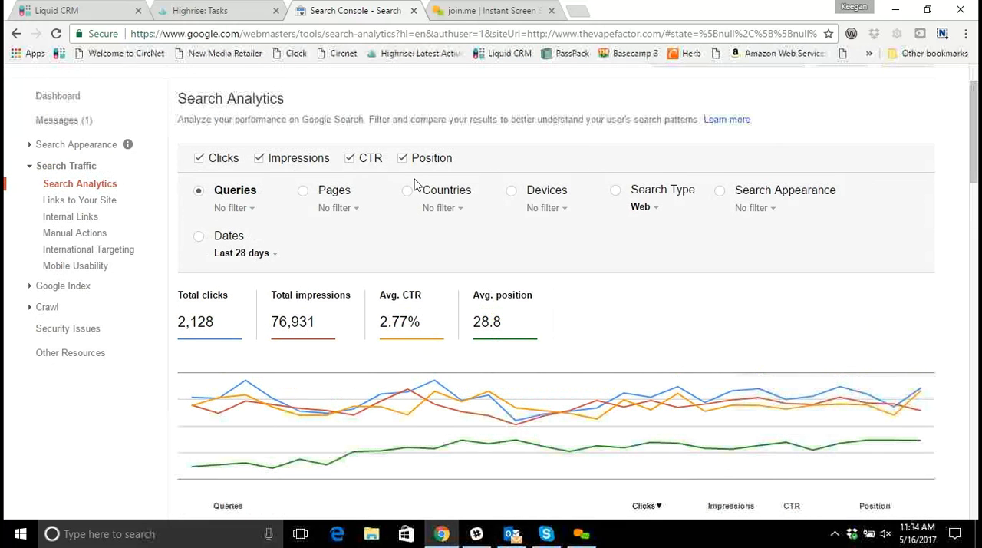
Remove Position, CTR and Impressions from the report, leaving Clicks as the only displayed metric.
left_click(402, 158)
left_click(350, 158)
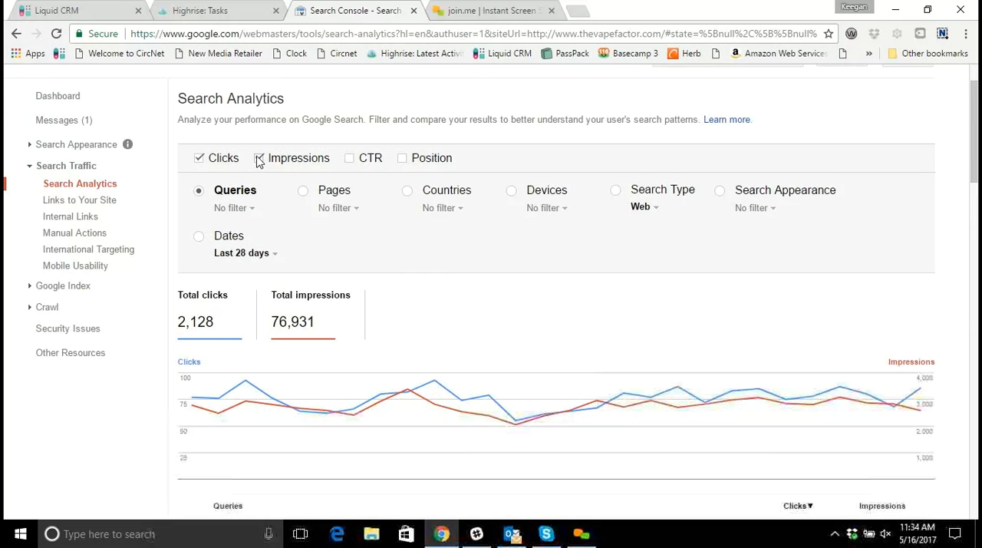
left_click(259, 159)
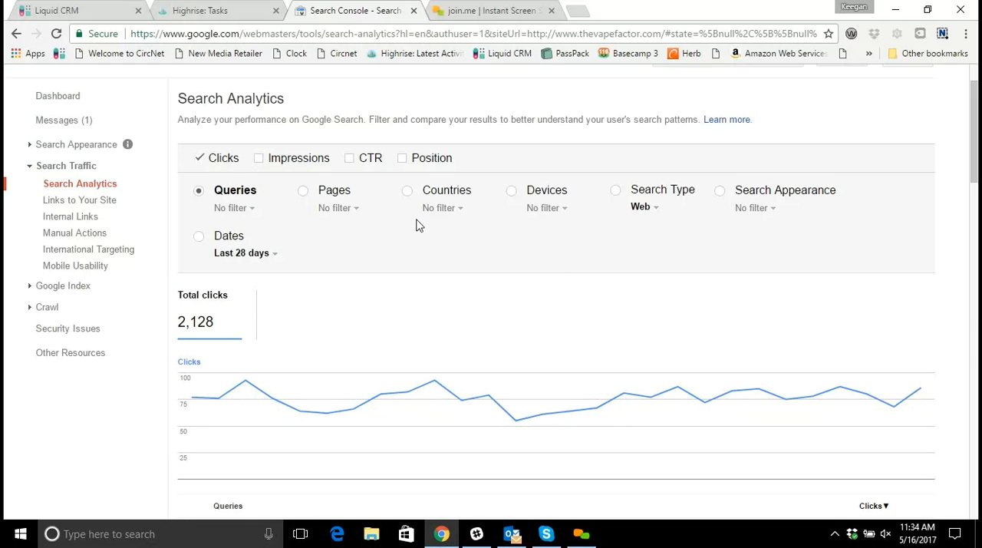
Download the query table in CSV format and open the downloaded file in Excel.
scroll(416, 224, "down", 5)
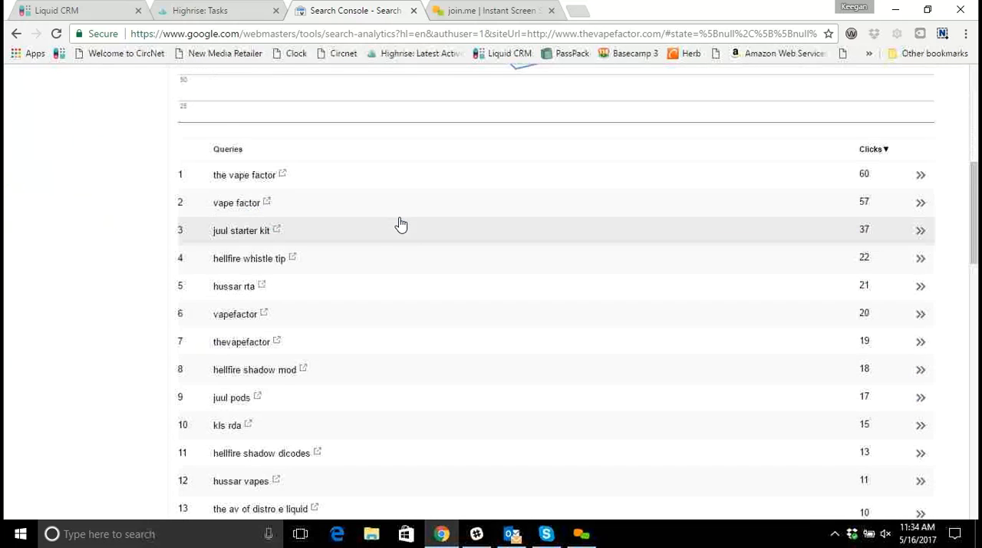
scroll(403, 228, "down", 10)
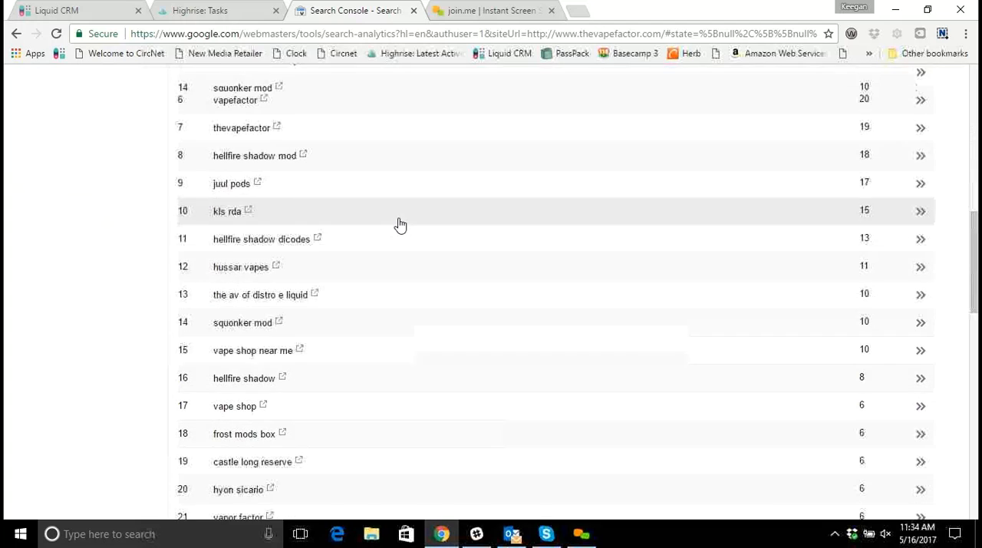
scroll(638, 430, "down", 3)
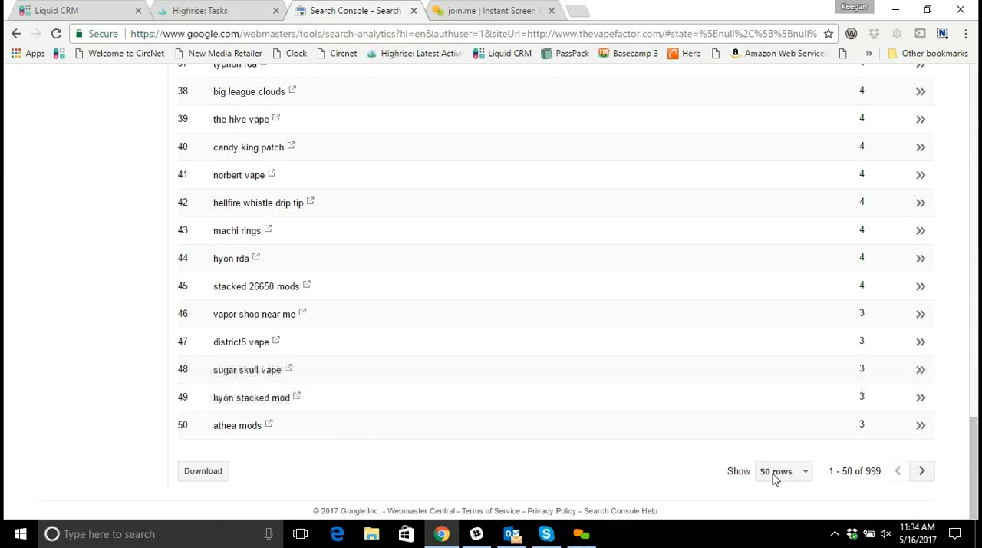
left_click(203, 471)
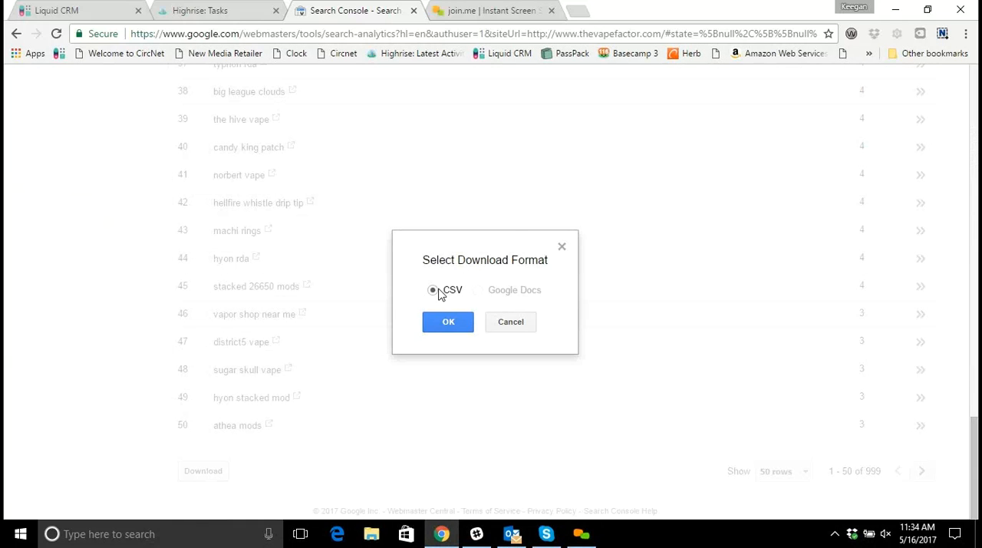
left_click(445, 323)
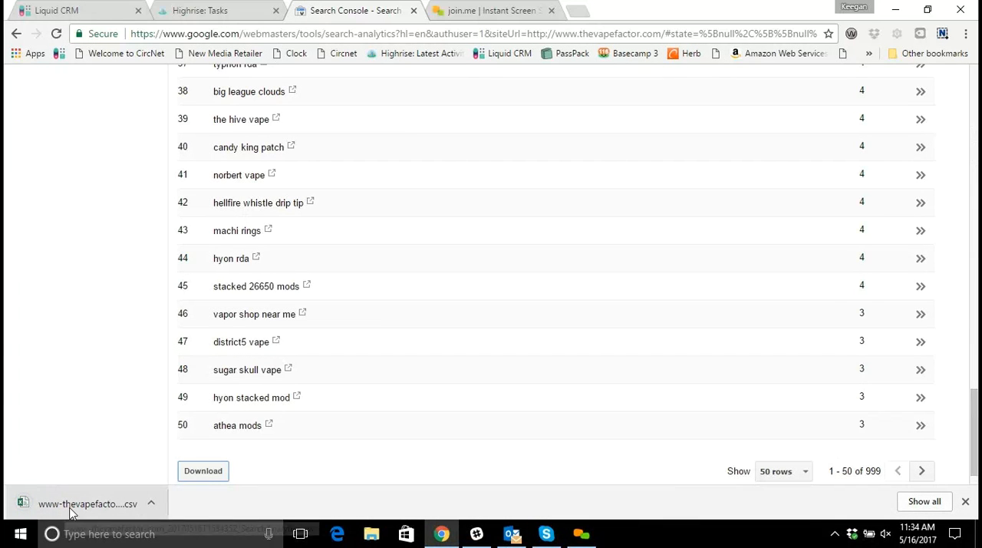
left_click(74, 506)
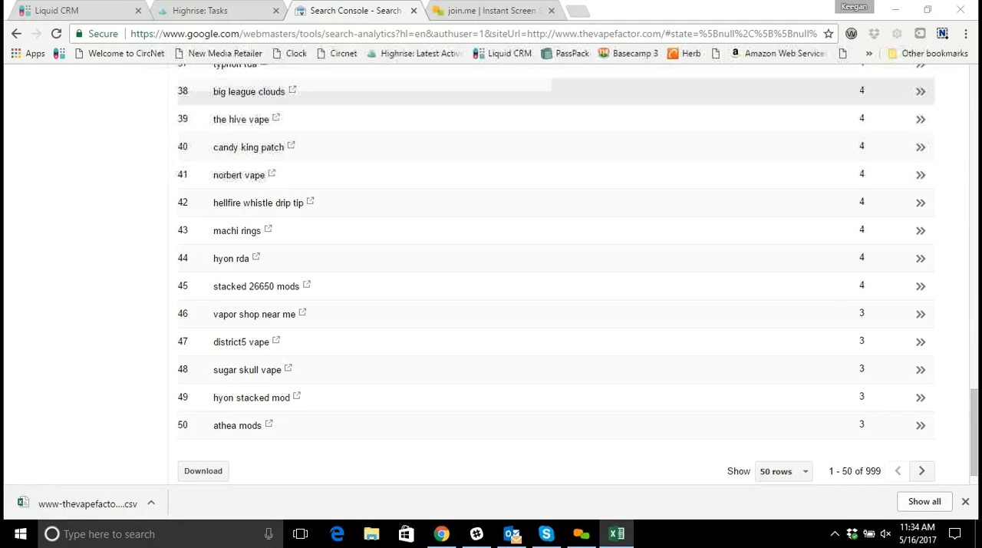
left_click_drag(522, 187, 535, 44)
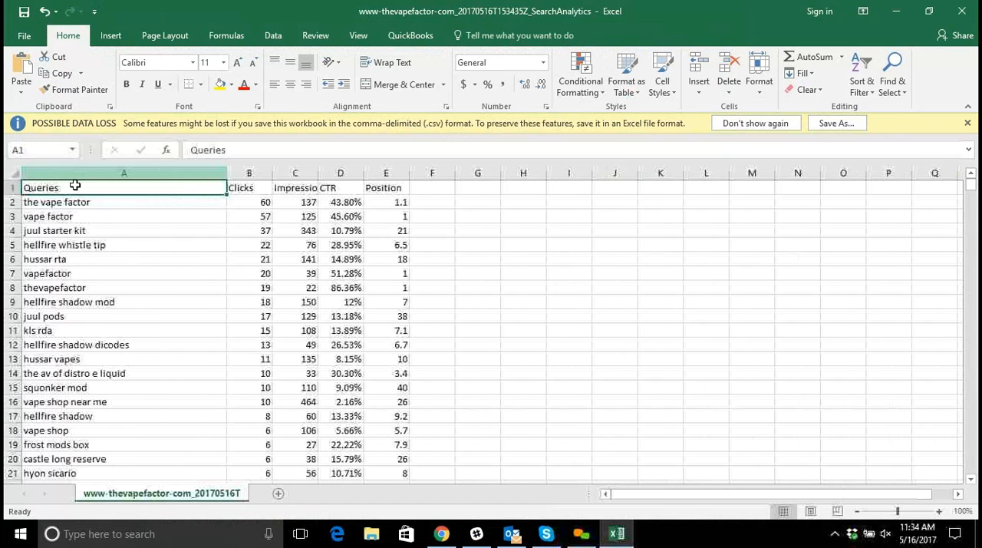
Review the first queries' clicks and impressions in the exported sheet and widen the Impressions column to fit its heading.
left_click(95, 203)
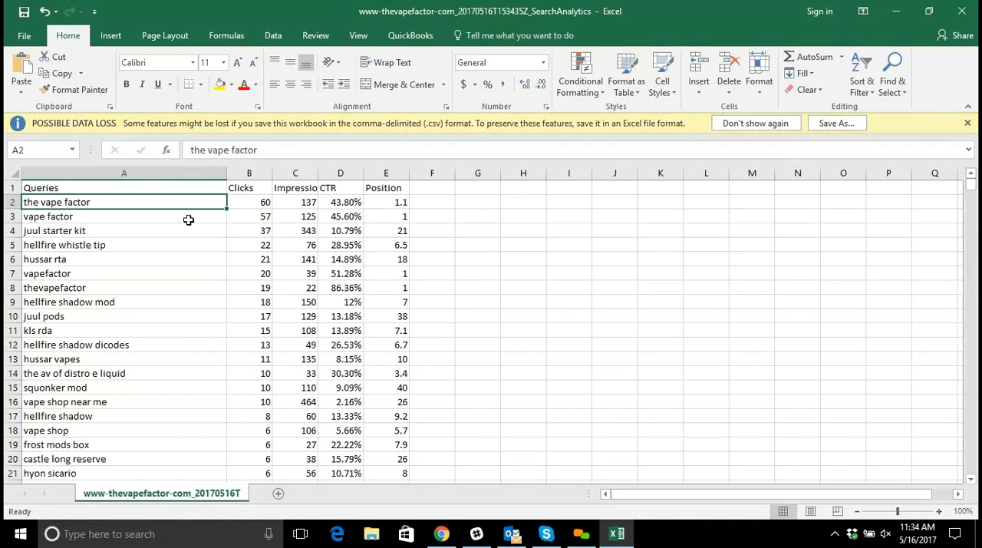
left_click(260, 199)
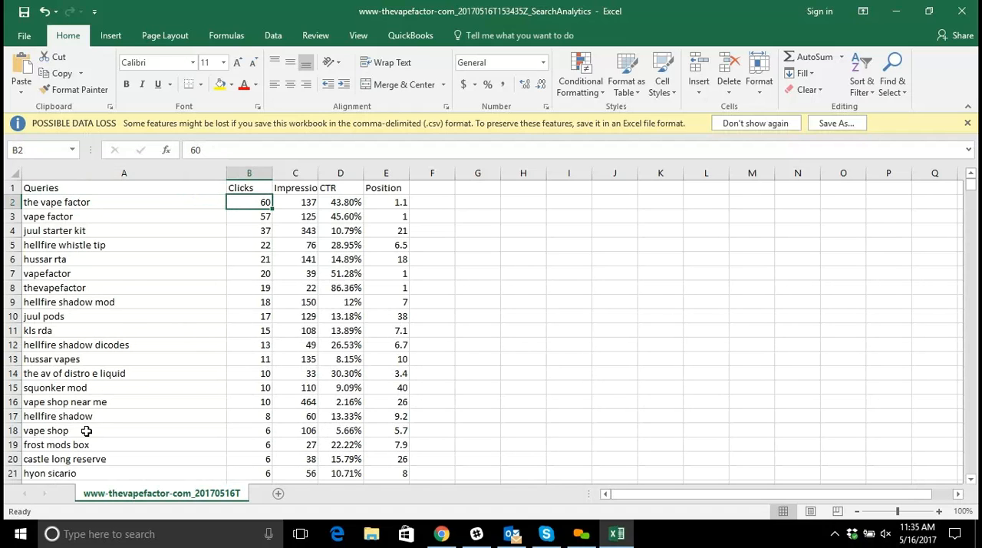
left_click(305, 200)
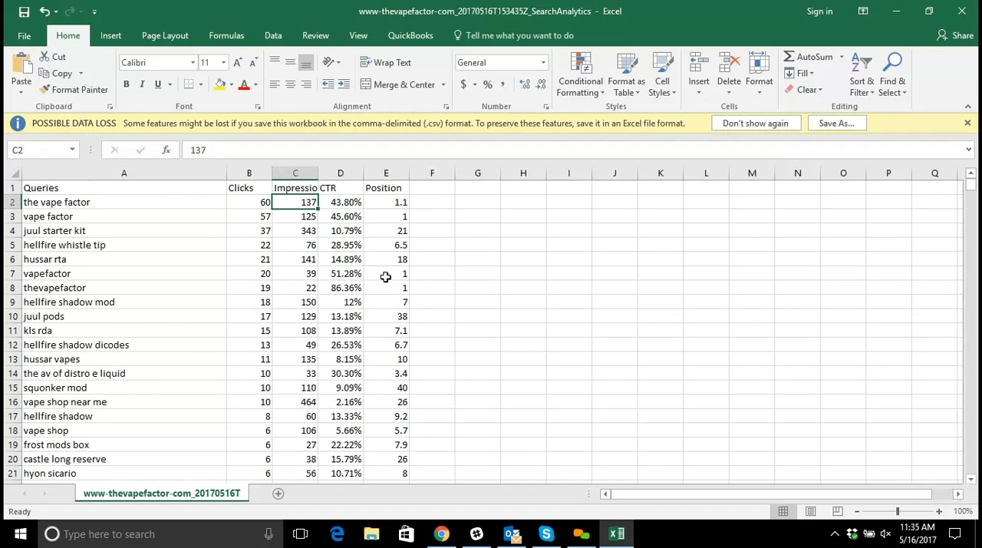
double_click(319, 173)
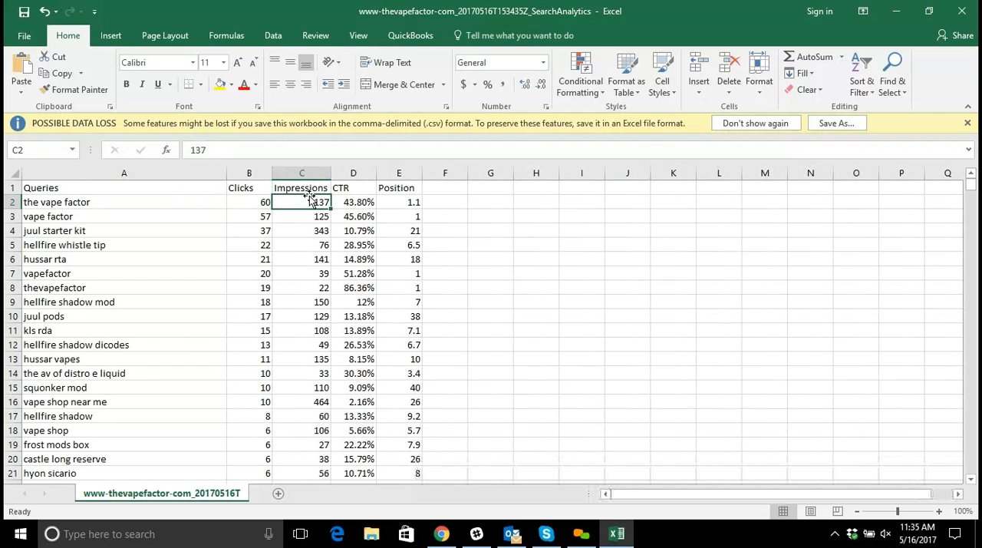
left_click(307, 215)
left_click(300, 232)
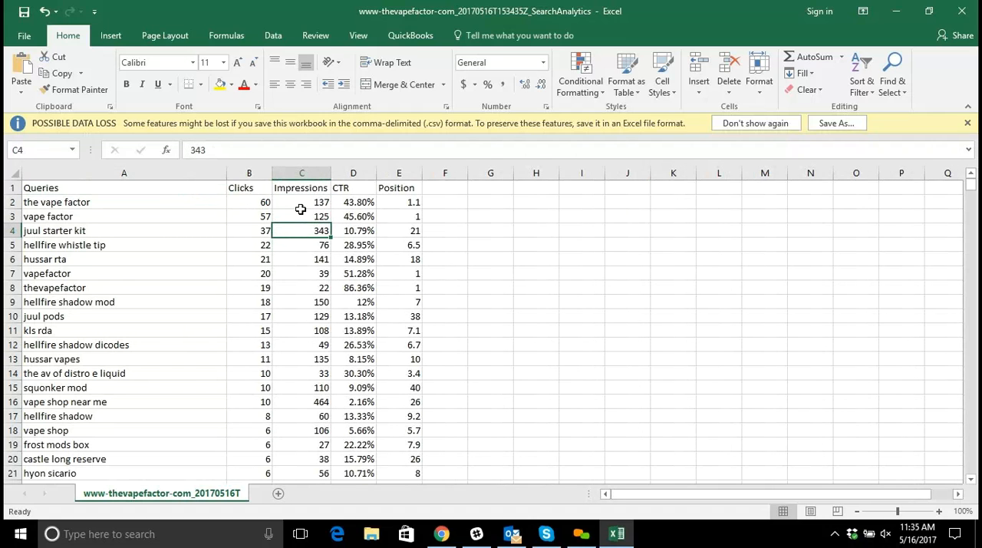
Examine how clicks, impressions, CTR and position relate for the query "the vape factor" in row 2.
left_click(125, 202)
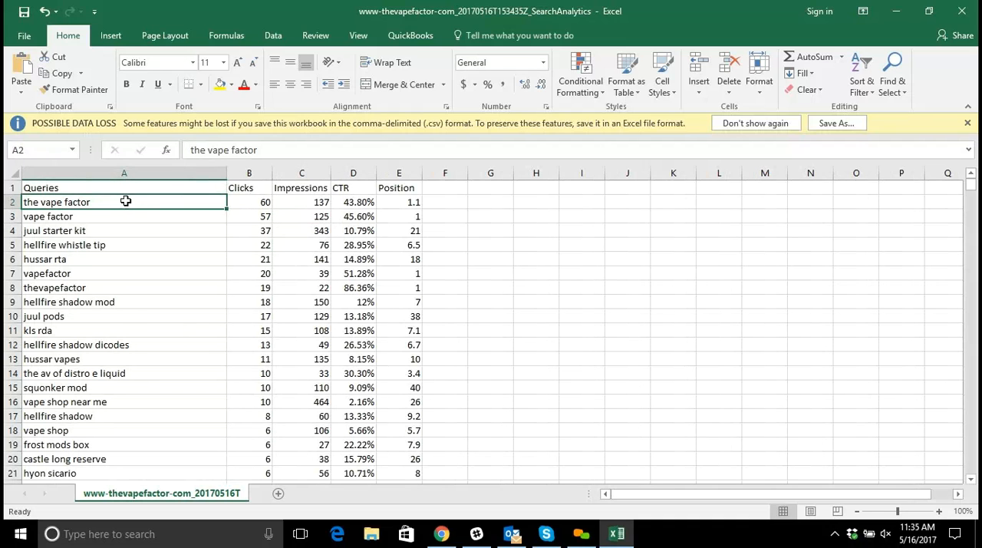
left_click(302, 203)
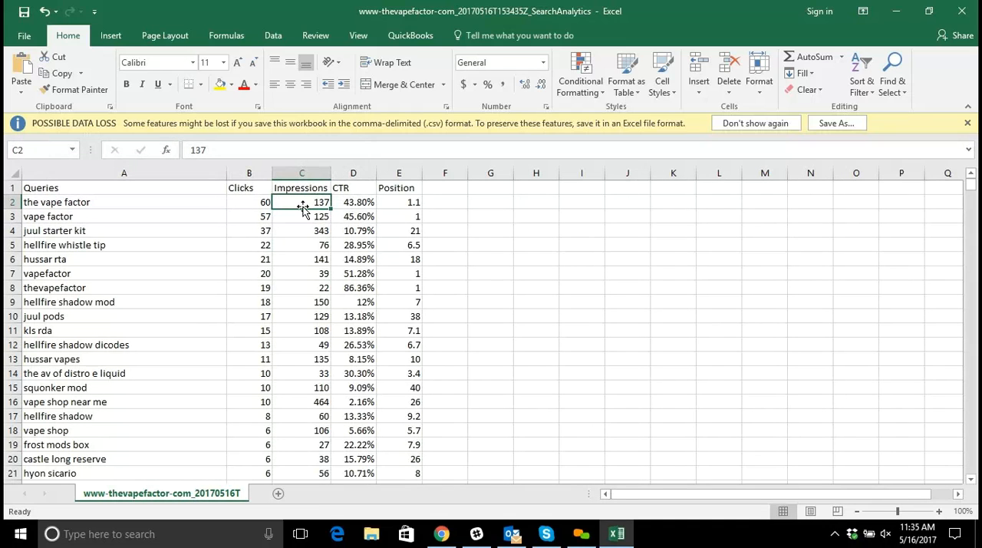
left_click(248, 202)
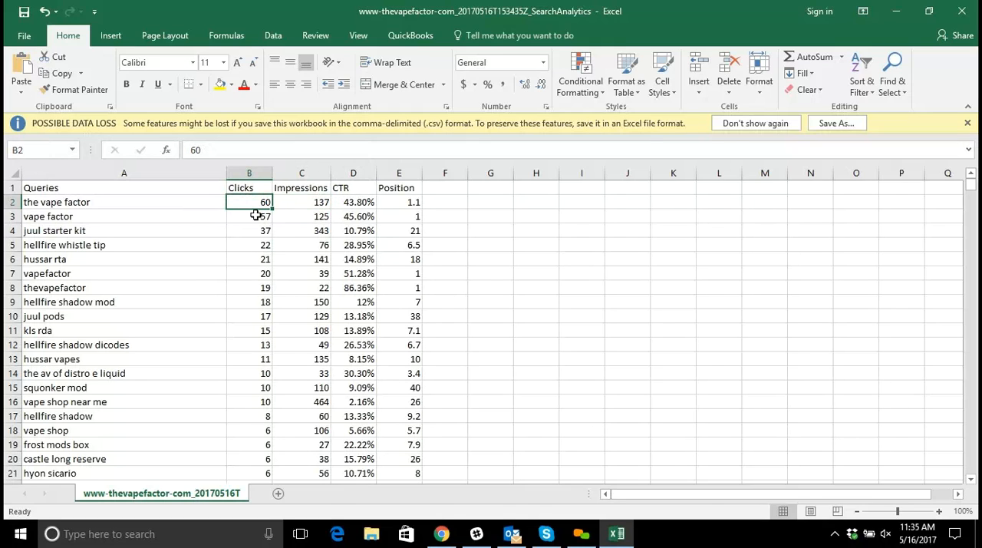
left_click(314, 203)
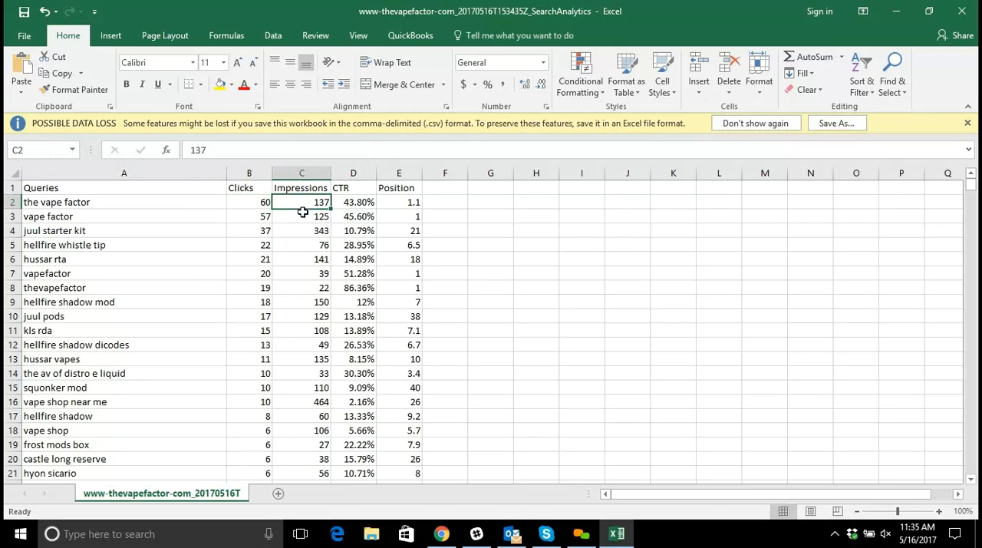
left_click(365, 203)
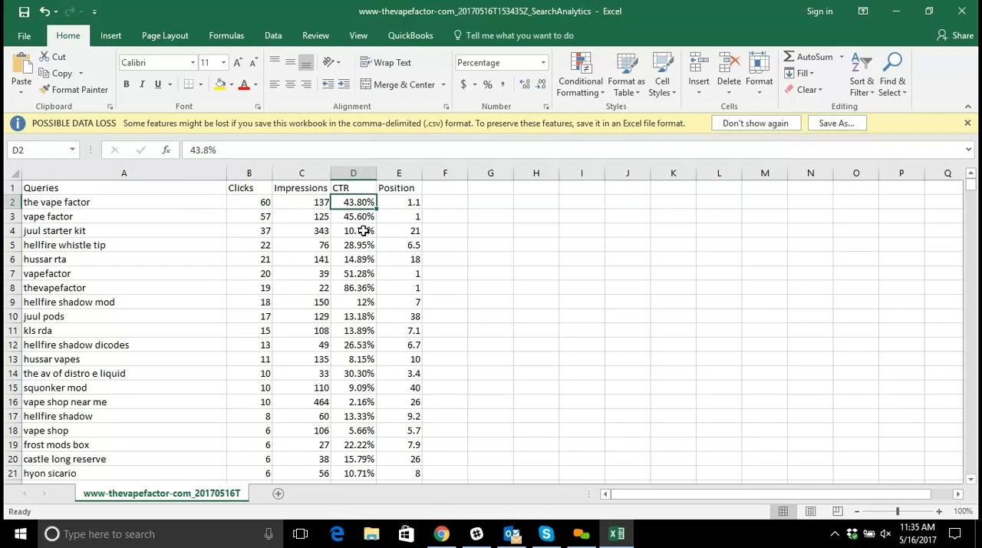
left_click(315, 202)
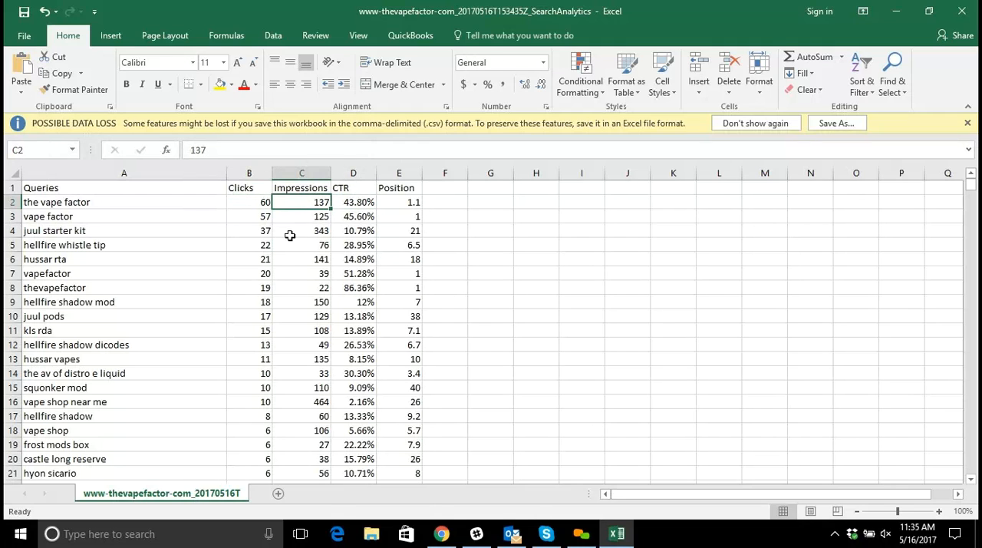
left_click(258, 203)
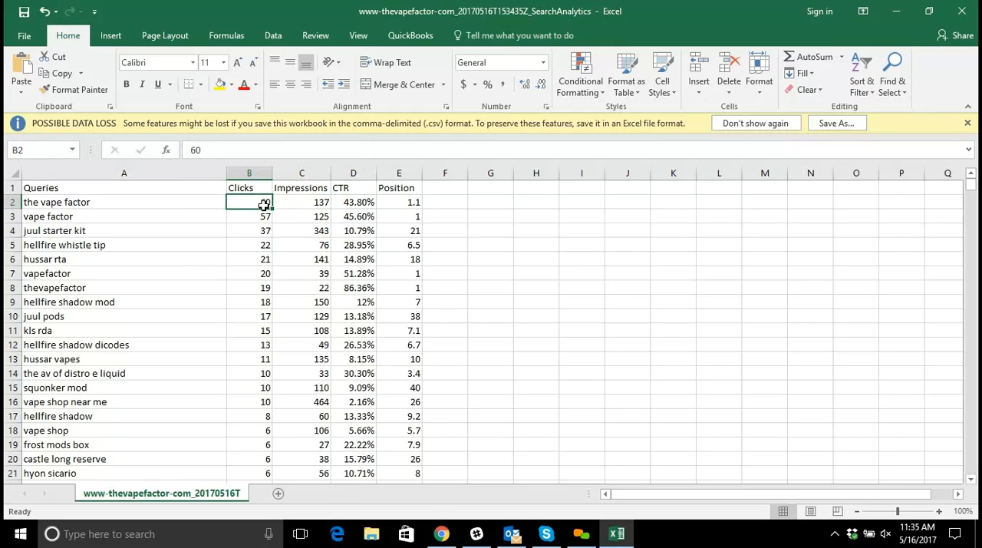
left_click(306, 202)
left_click(362, 203)
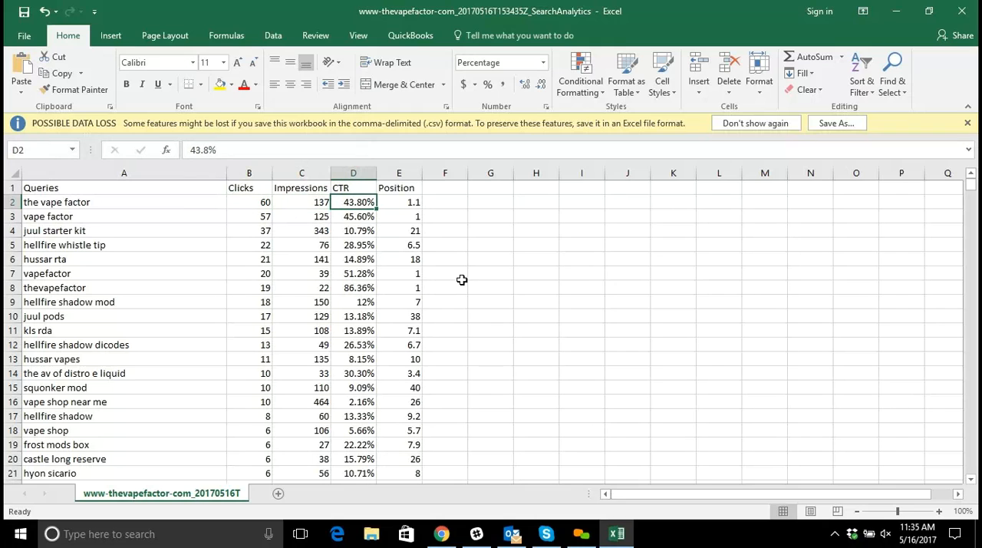
left_click(407, 202)
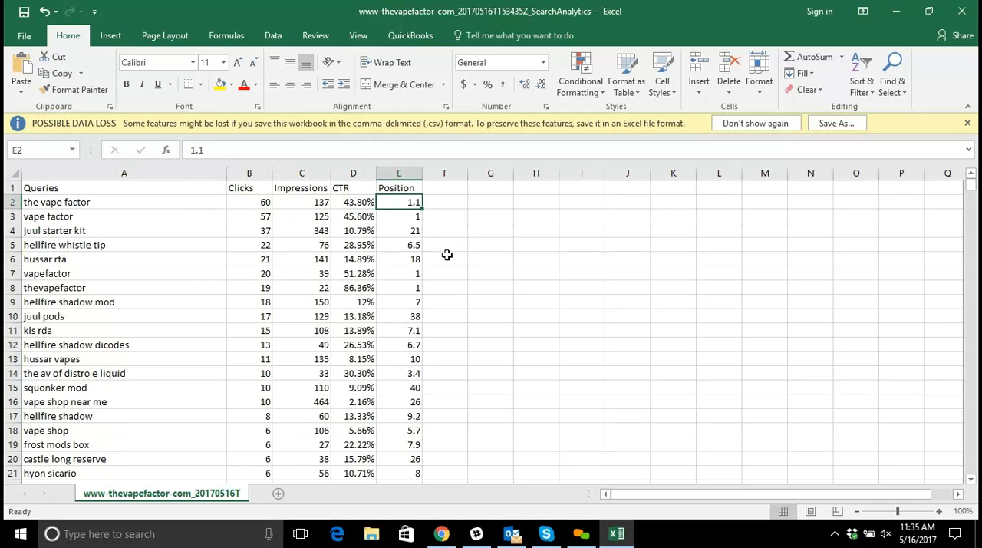
Examine the Position values of the other exported queries, continuing down the sheet past row 29.
left_click(403, 218)
left_click(405, 231)
left_click(408, 246)
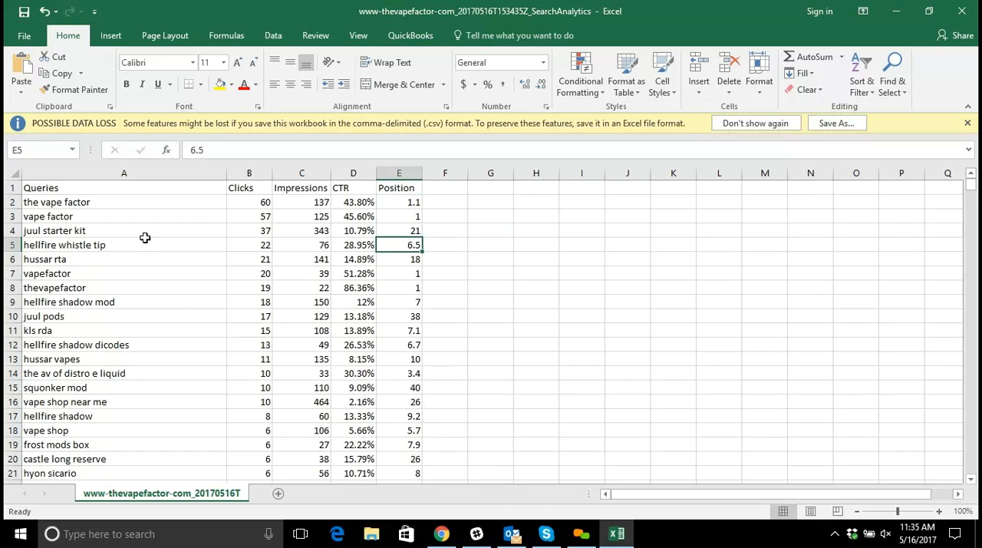
scroll(144, 237, "down", 1)
scroll(144, 238, "down", 2)
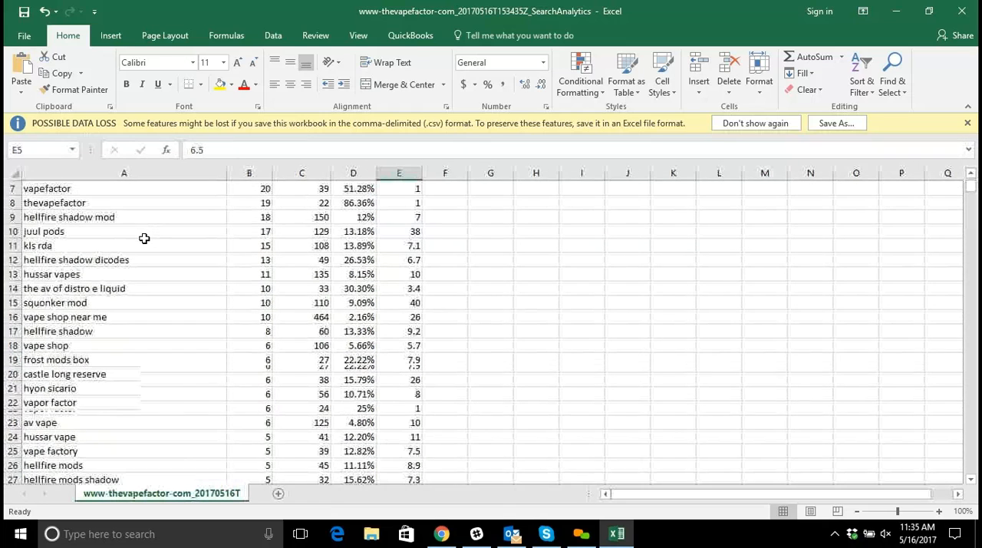
scroll(149, 244, "down", 3)
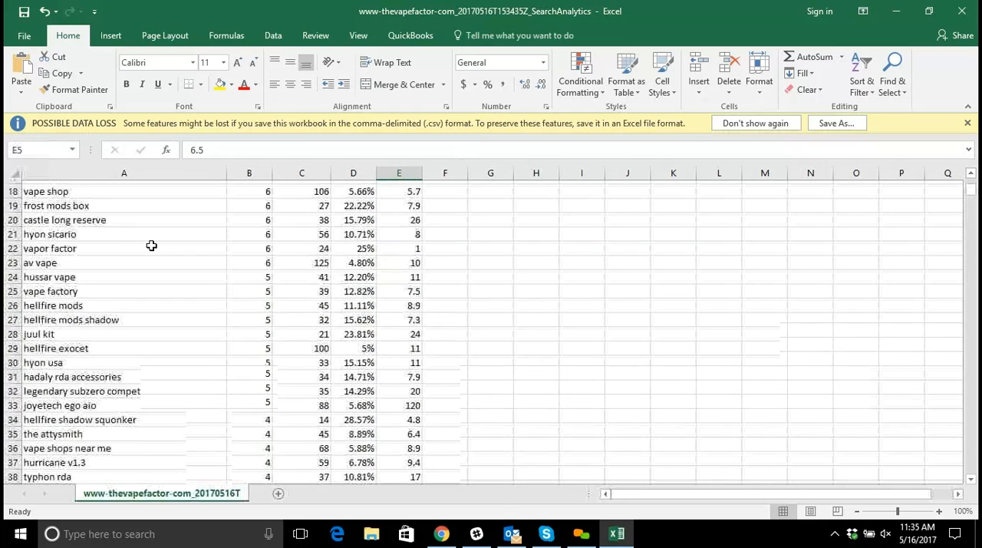
left_click(406, 330)
scroll(475, 368, "down", 2)
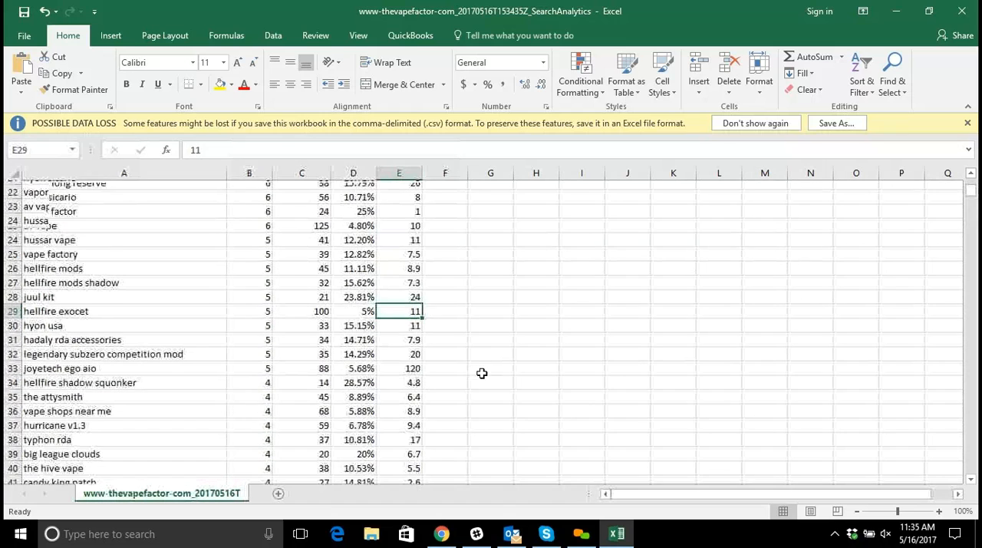
Examine the Position values of the exported queries from row 29 down past row 48.
scroll(419, 375, "down", 2)
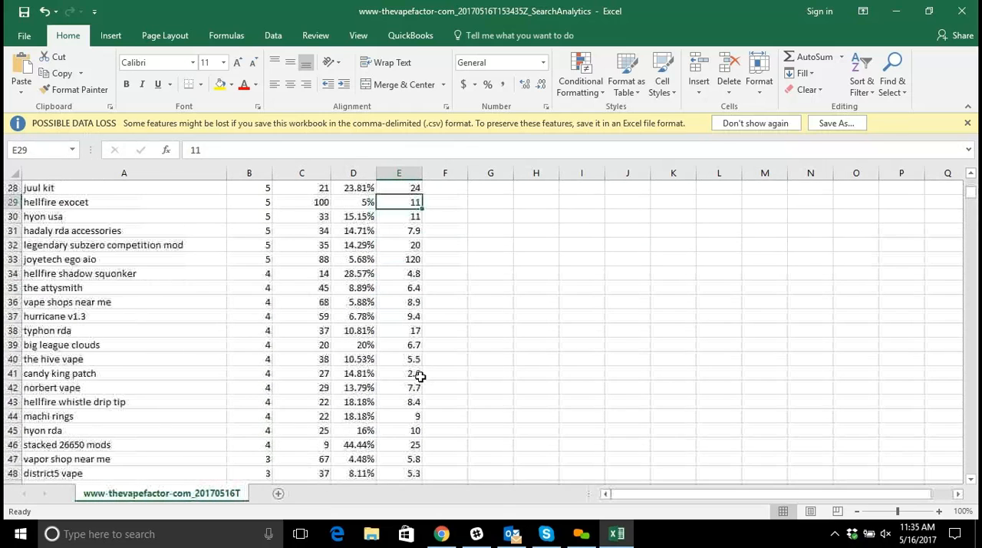
scroll(156, 334, "down", 3)
scroll(156, 334, "up", 13)
Examine the Clicks values of the exported queries from row 2 down past row 250.
left_click(250, 202)
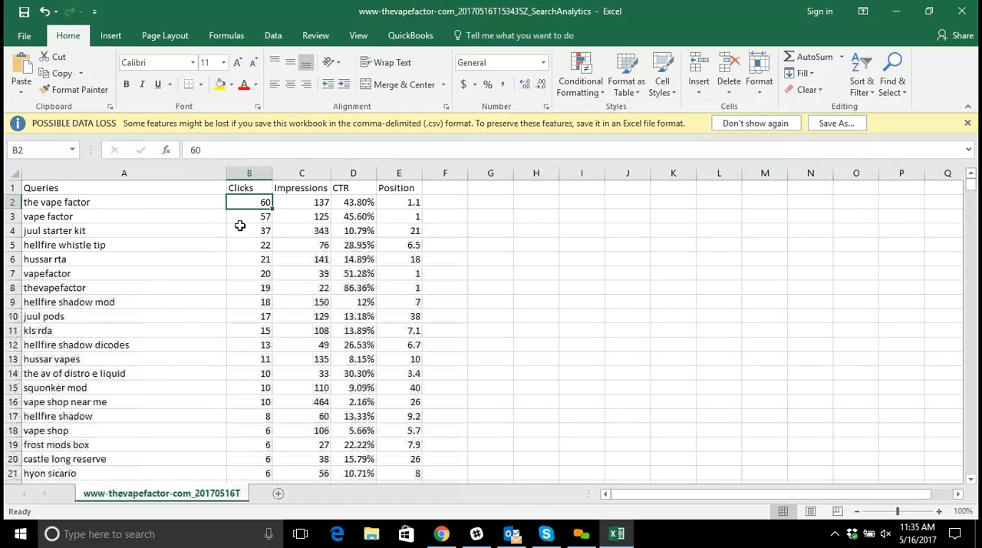
left_click(241, 260)
scroll(248, 325, "down", 6)
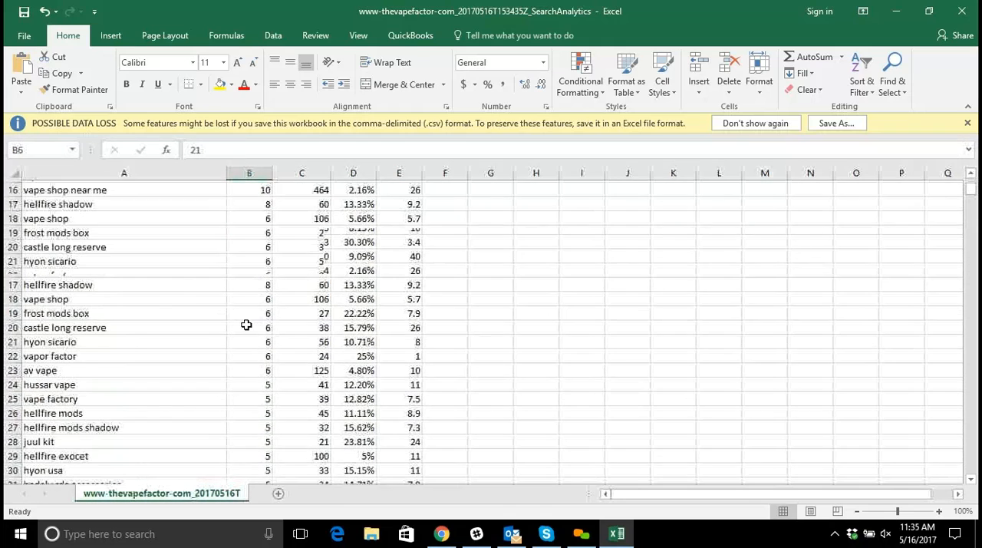
scroll(248, 325, "down", 3)
left_click(250, 321)
scroll(248, 328, "down", 5)
left_click(248, 328)
scroll(249, 328, "down", 17)
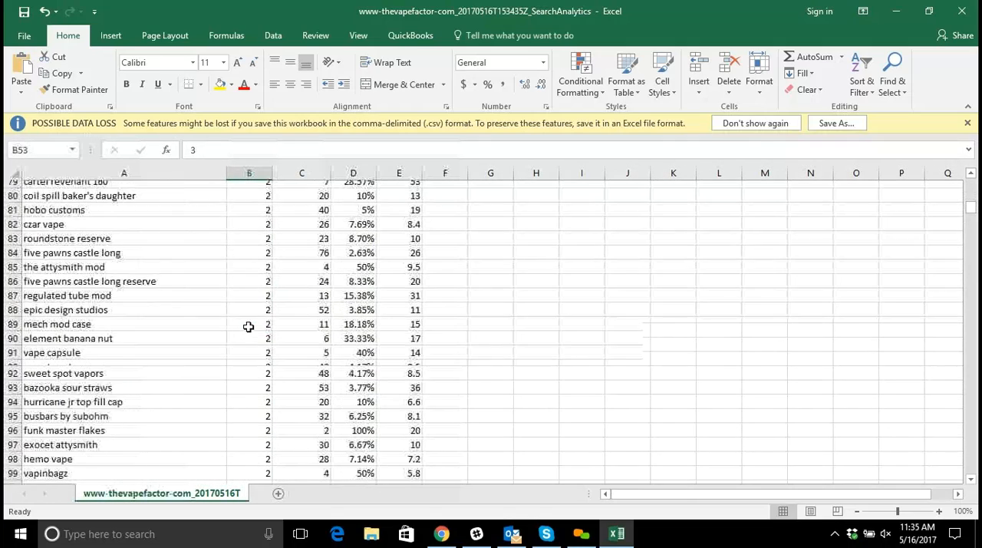
left_click(251, 325)
scroll(254, 330, "down", 2)
left_click(254, 345)
scroll(261, 371, "down", 10)
scroll(255, 372, "down", 20)
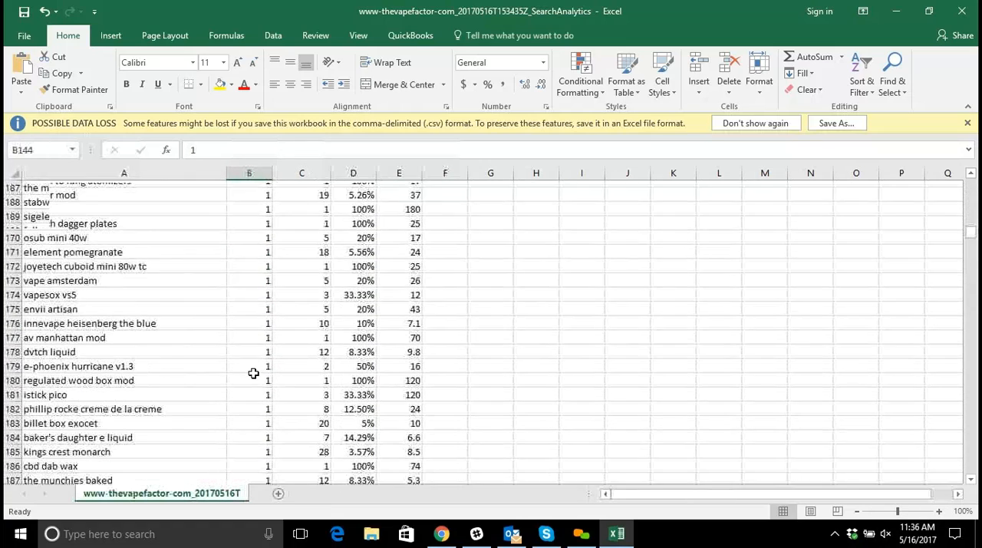
scroll(259, 372, "down", 8)
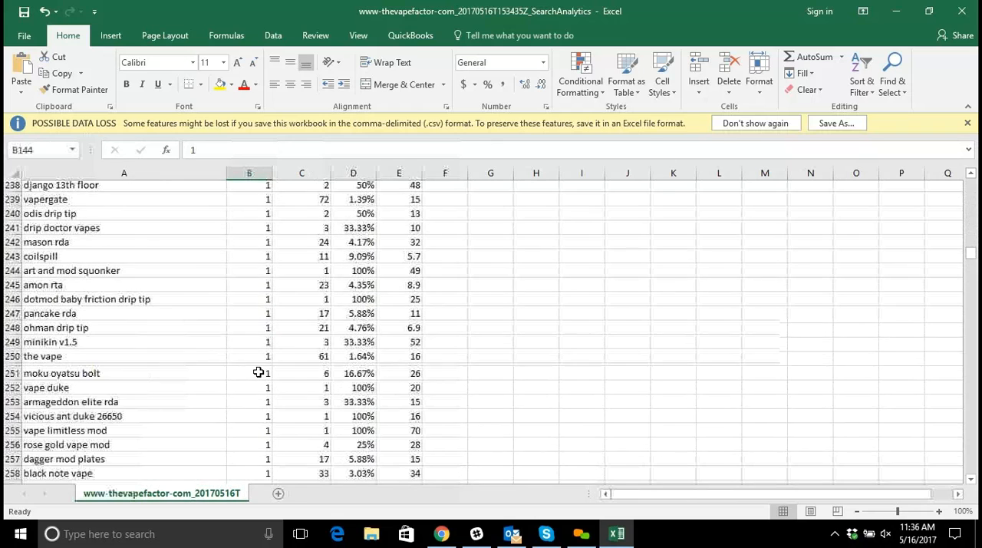
Examine clicks, impressions, CTR and position across row 276 for the "where to buy a vape" query.
left_click(143, 387)
left_click(249, 389)
key("Right")
key("Right")
key("Right")
Go back over the first queries of the sheet and close the exported workbook without saving its changes.
scroll(239, 389, "up", 14)
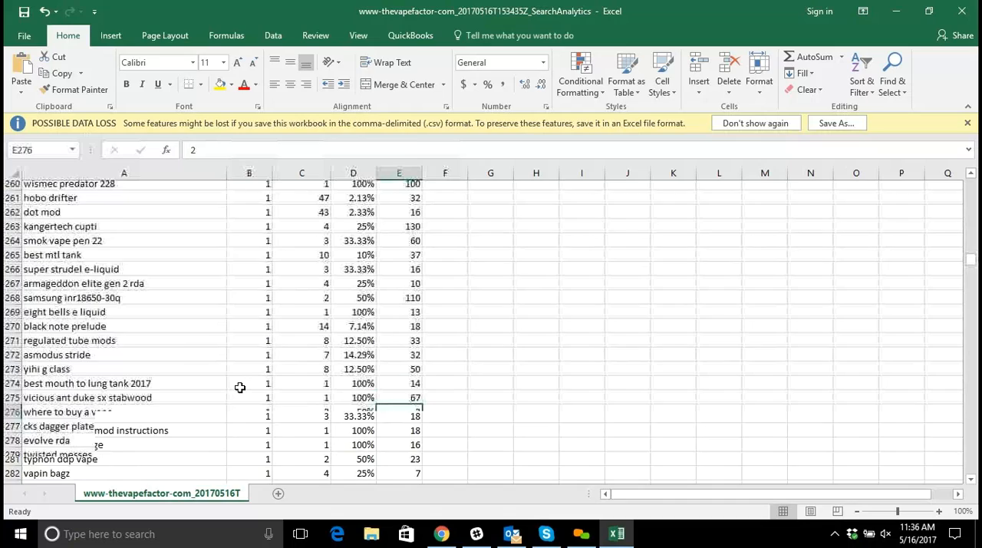
scroll(253, 385, "up", 7)
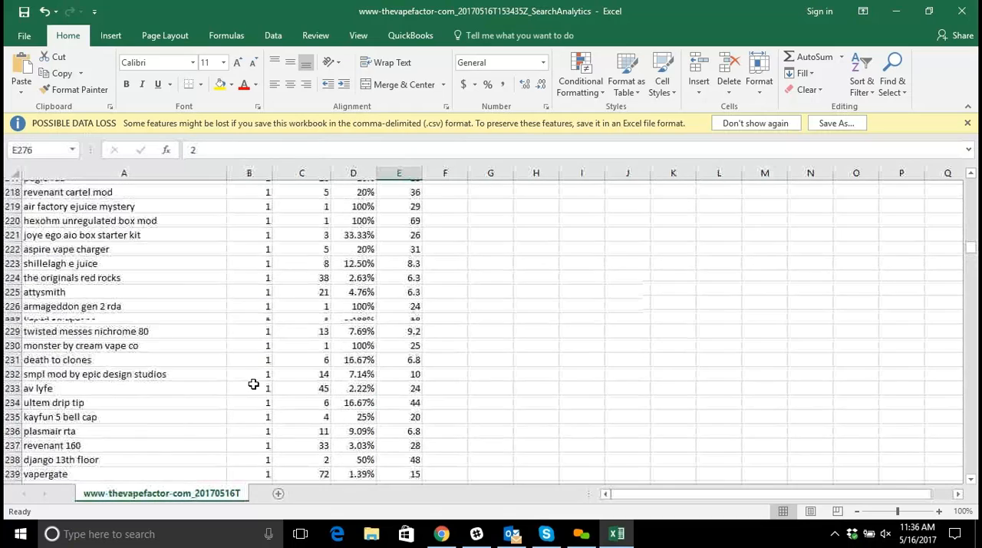
left_click_drag(971, 242, 971, 180)
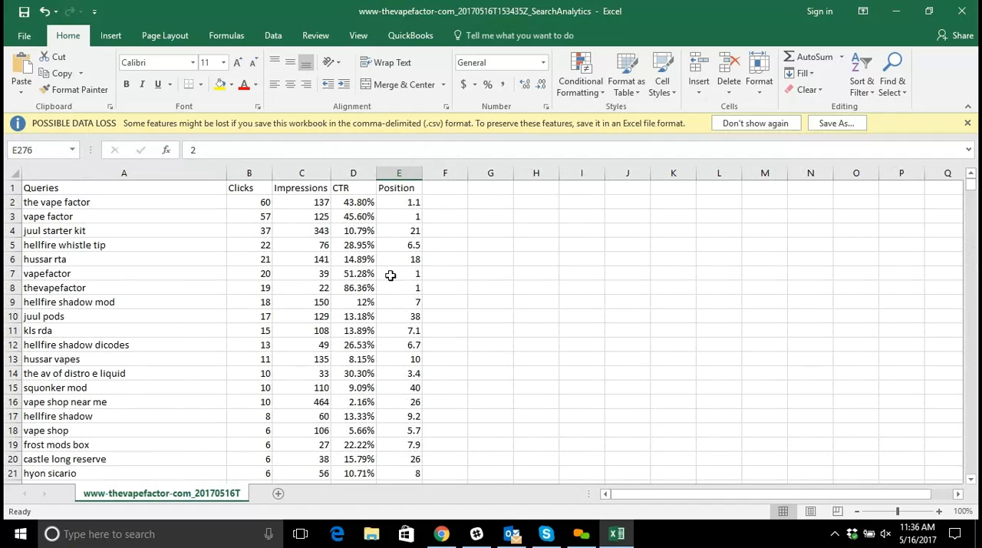
left_click(320, 260)
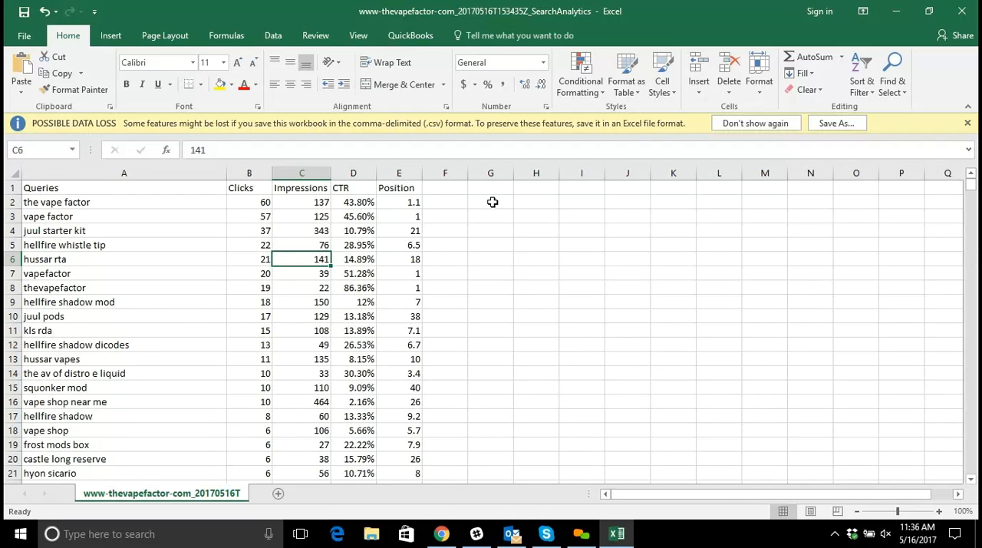
left_click(964, 12)
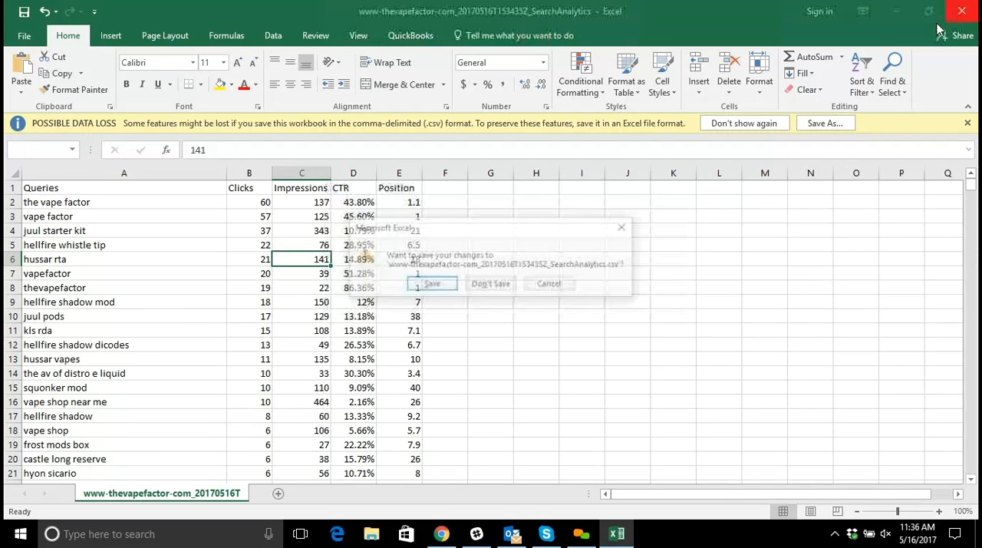
left_click(494, 285)
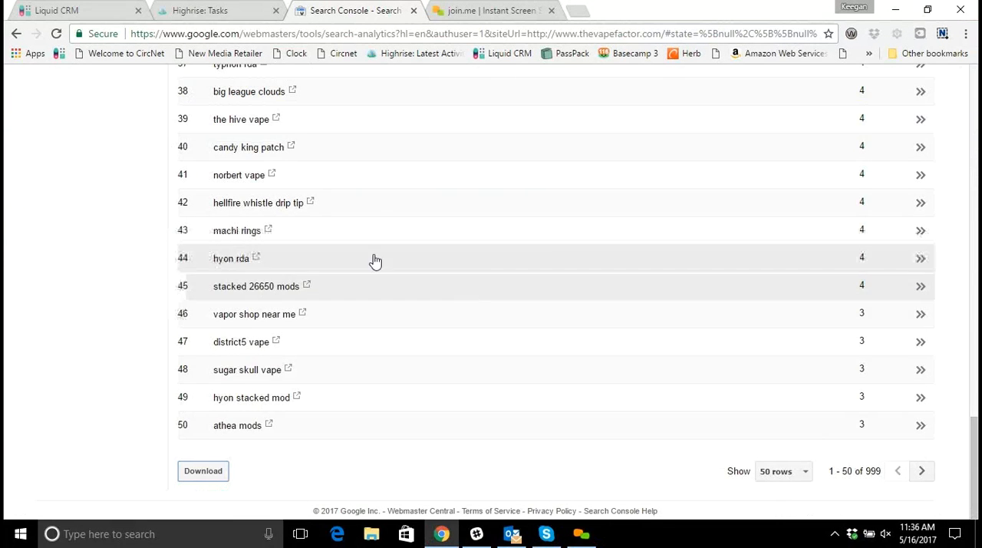
Return from the Search Analytics report to the Search Console home page with all website properties.
scroll(380, 260, "up", 5)
scroll(391, 258, "up", 9)
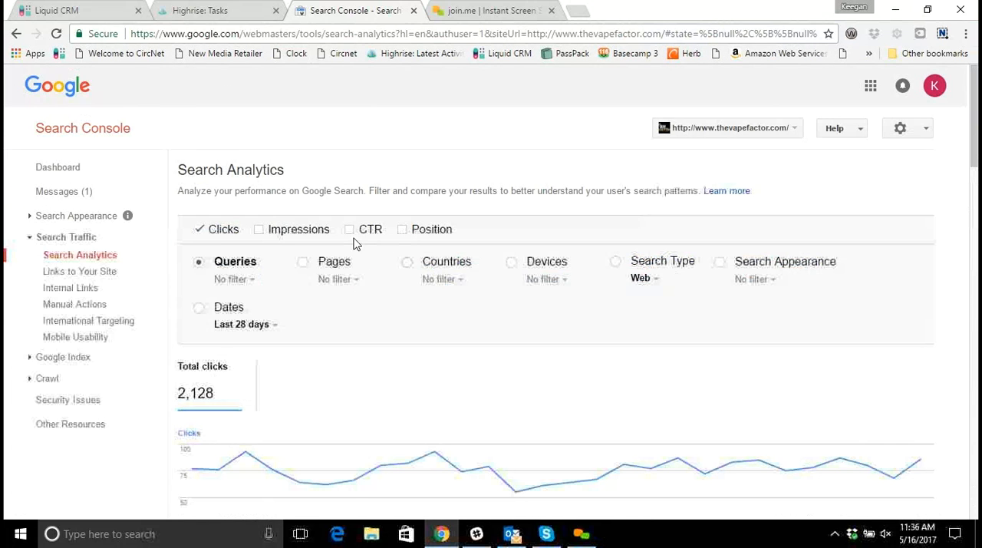
left_click(93, 136)
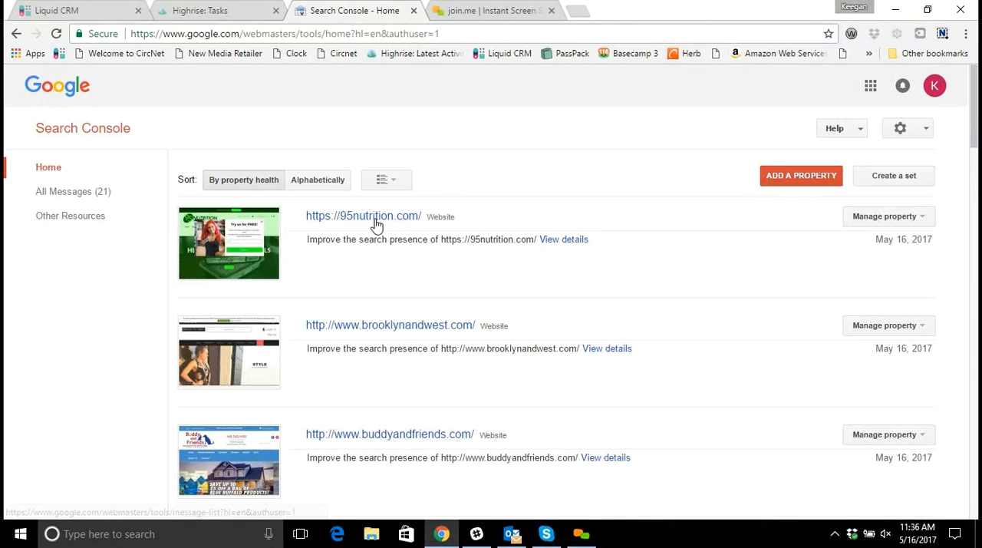
scroll(375, 224, "down", 2)
scroll(376, 224, "down", 3)
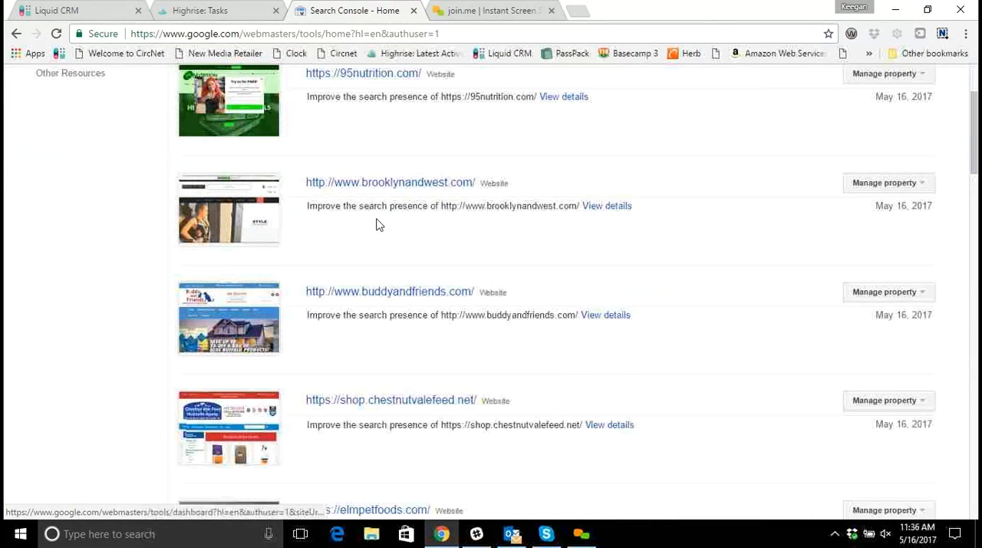
scroll(380, 228, "down", 5)
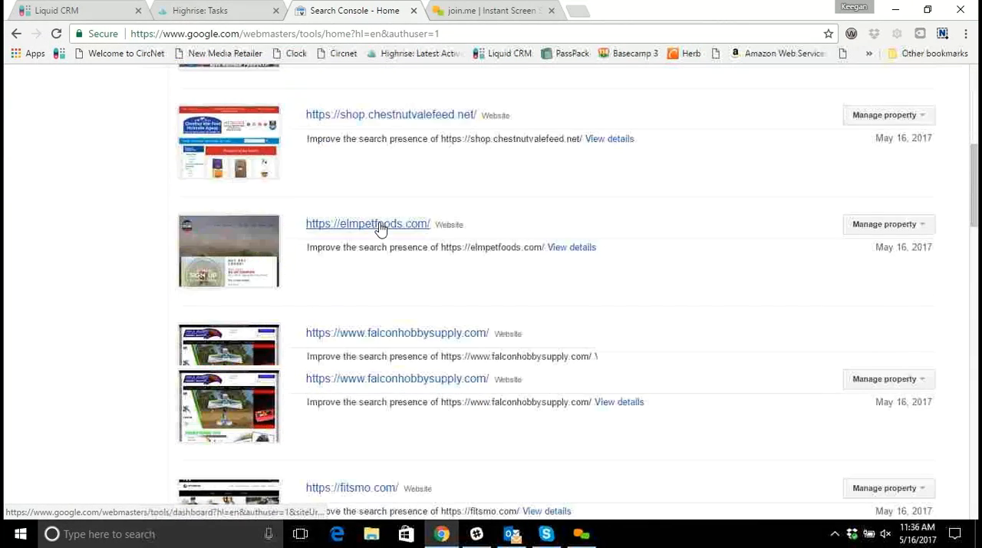
scroll(382, 230, "up", 5)
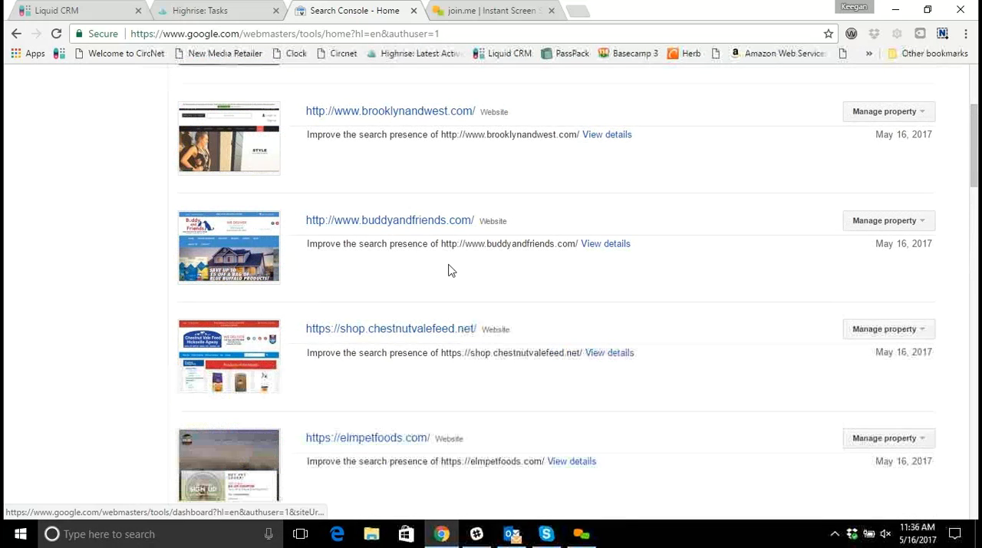
scroll(451, 270, "down", 2)
scroll(453, 274, "down", 4)
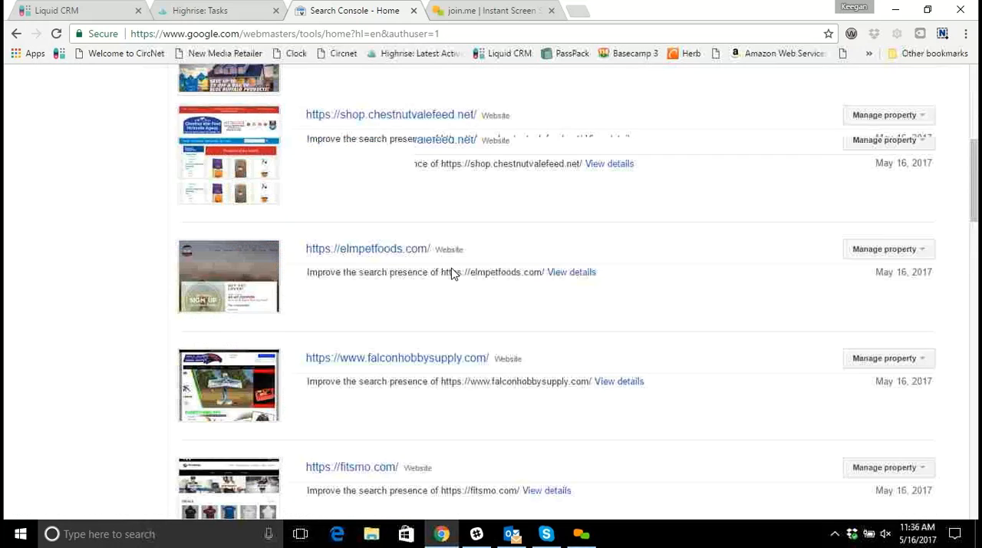
scroll(449, 273, "down", 3)
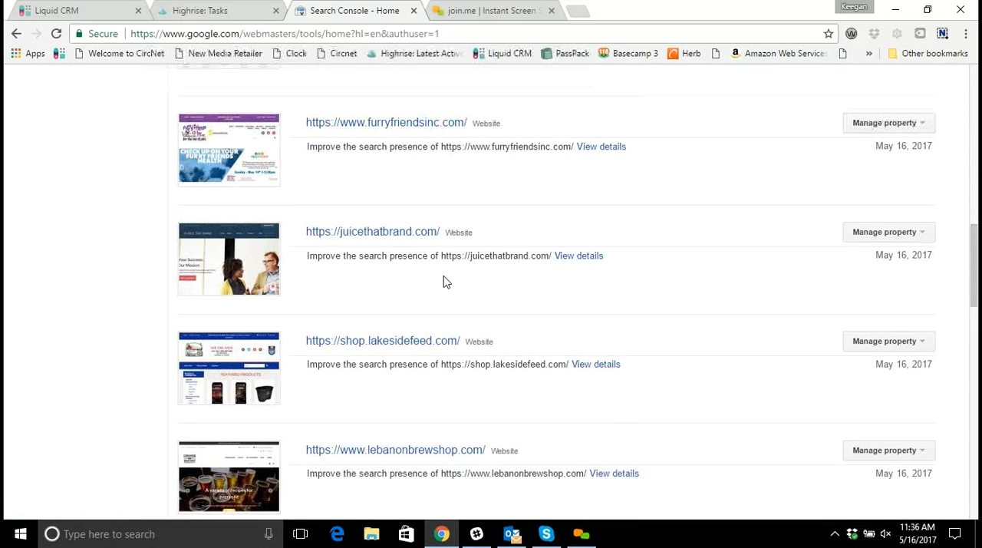
scroll(443, 280, "down", 3)
scroll(443, 284, "down", 4)
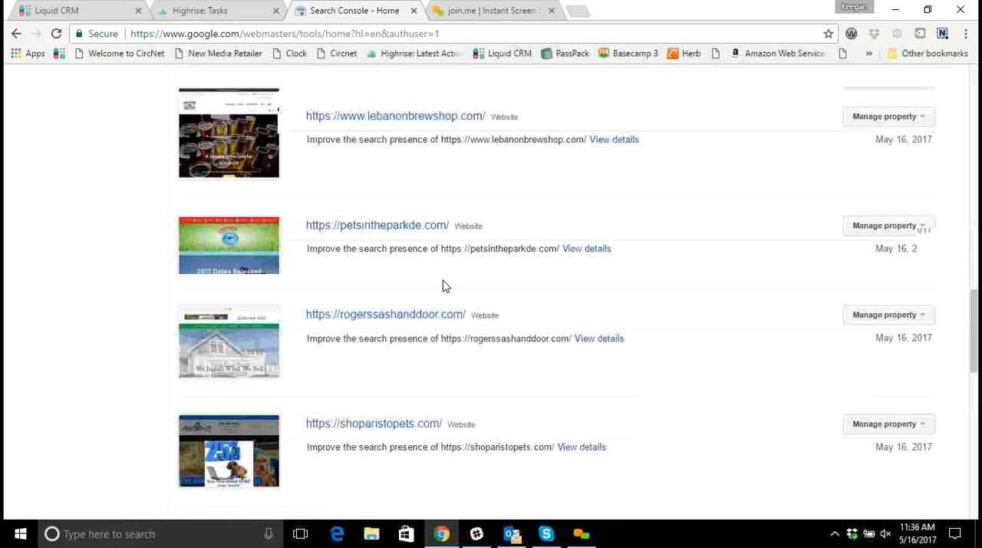
scroll(444, 292, "down", 4)
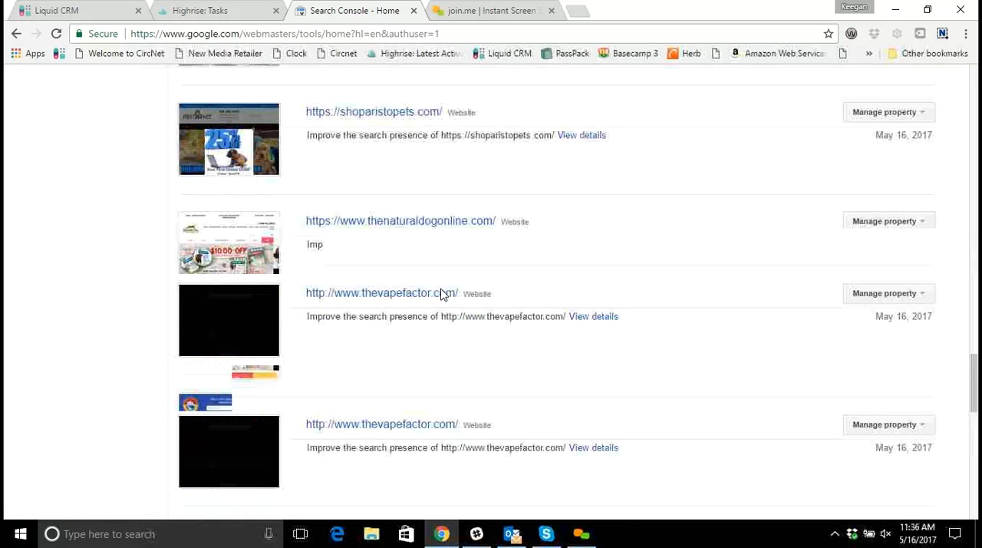
left_click(428, 283)
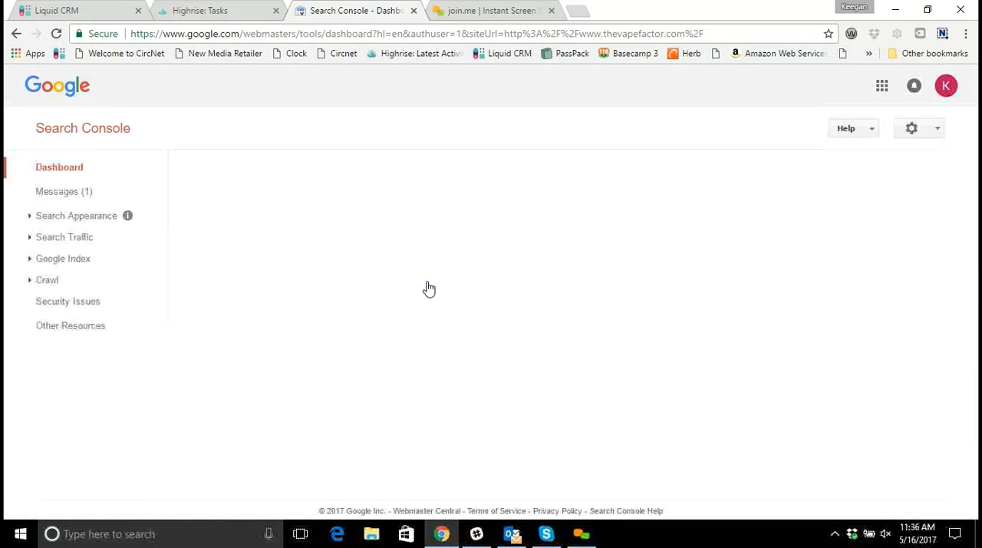
Open the website thevapefactor.com in a new browser tab.
left_click(500, 11)
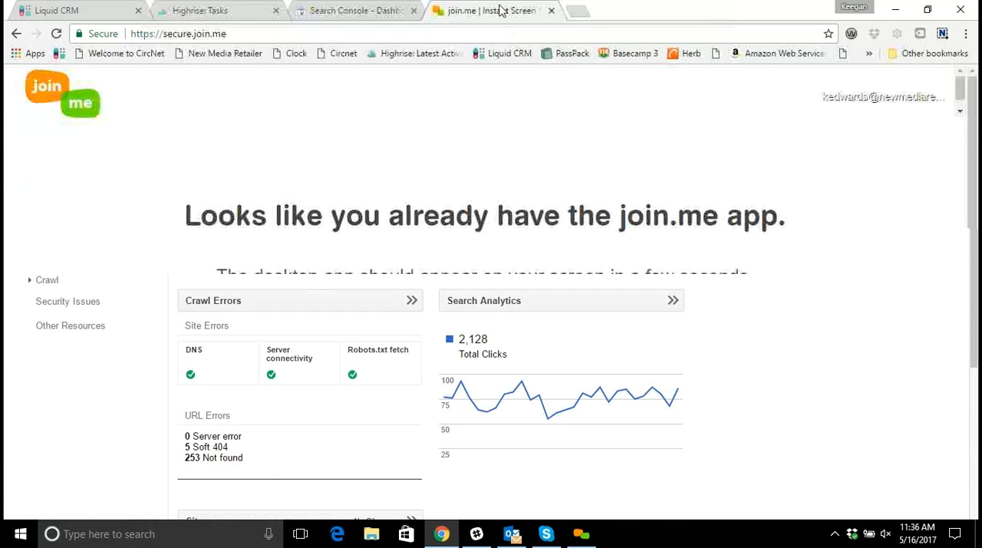
left_click(579, 10)
type("thevapefactor.com")
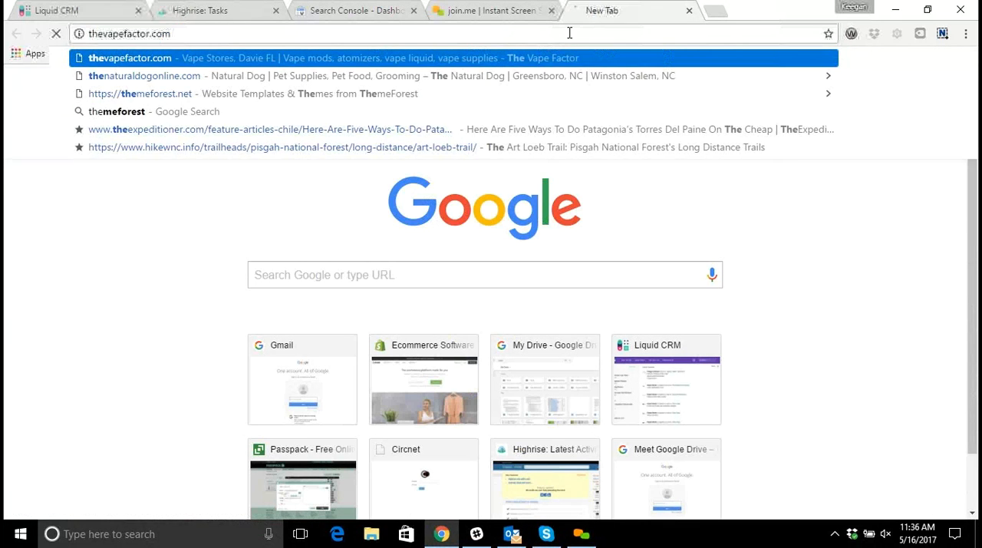
key("Return")
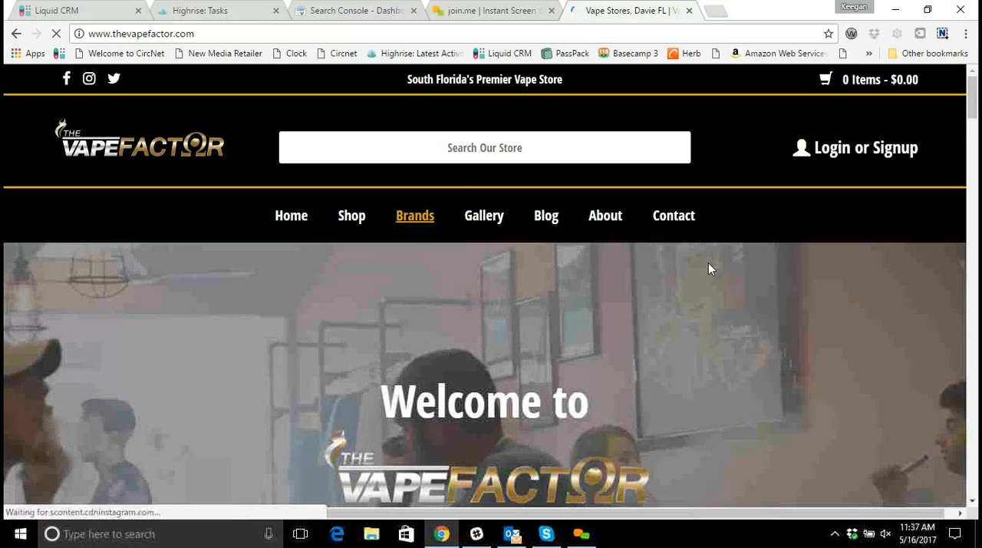
Open the store's Brands page, look over the listed brands and select the path "brands/" in its web address.
scroll(721, 269, "down", 5)
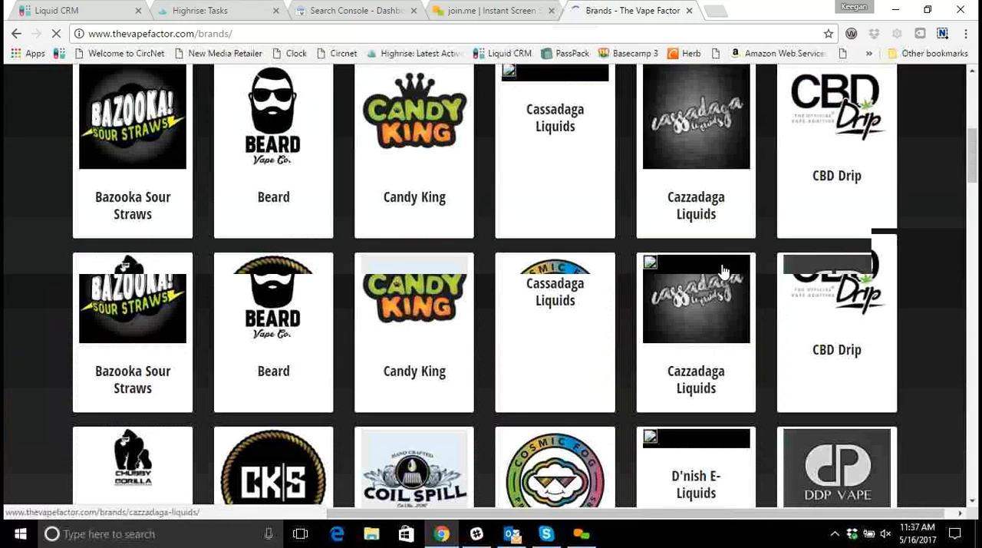
scroll(718, 270, "down", 3)
scroll(706, 271, "up", 5)
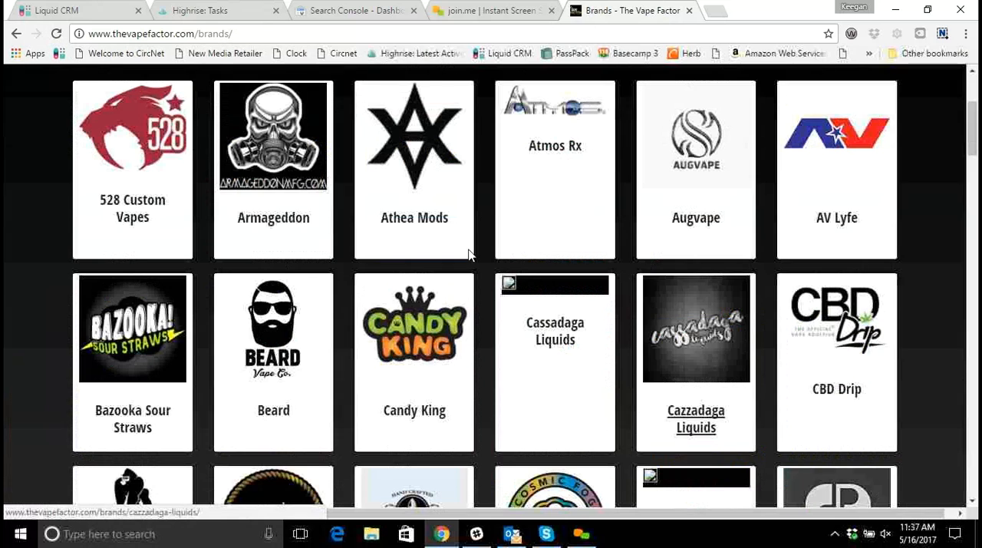
scroll(468, 255, "up", 5)
left_click_drag(233, 33, 205, 29)
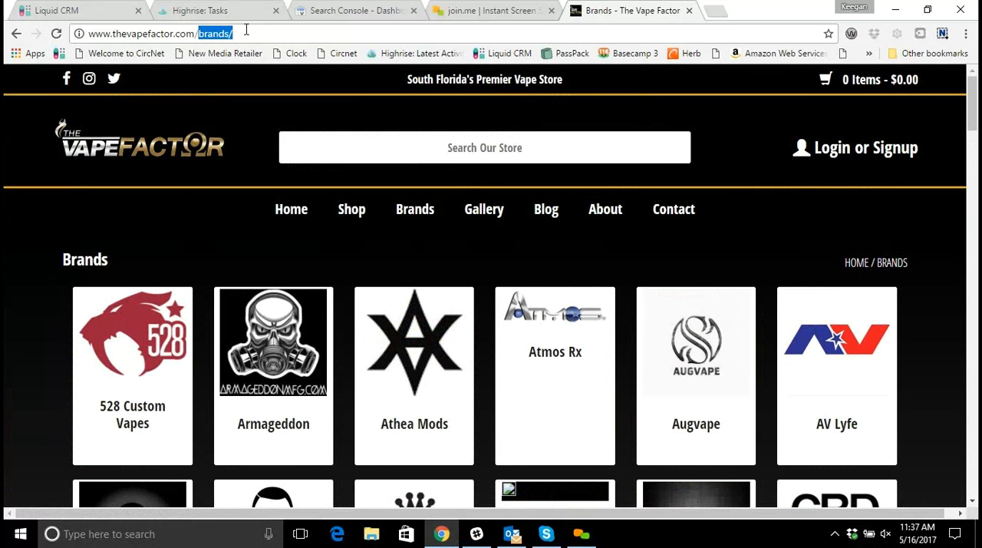
Switch back to Search Console and open the Fetch as Google tool for thevapefactor.com.
left_click(361, 10)
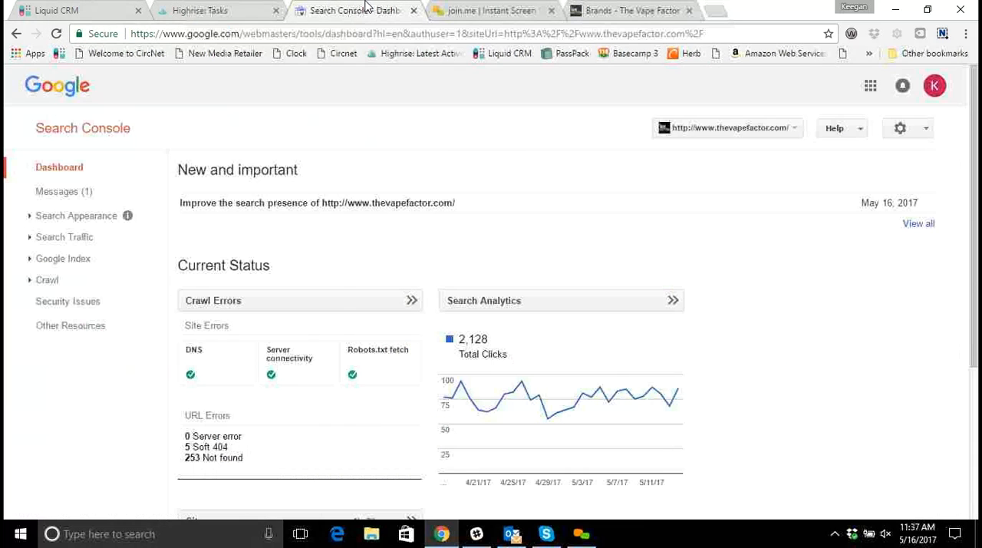
scroll(438, 254, "down", 1)
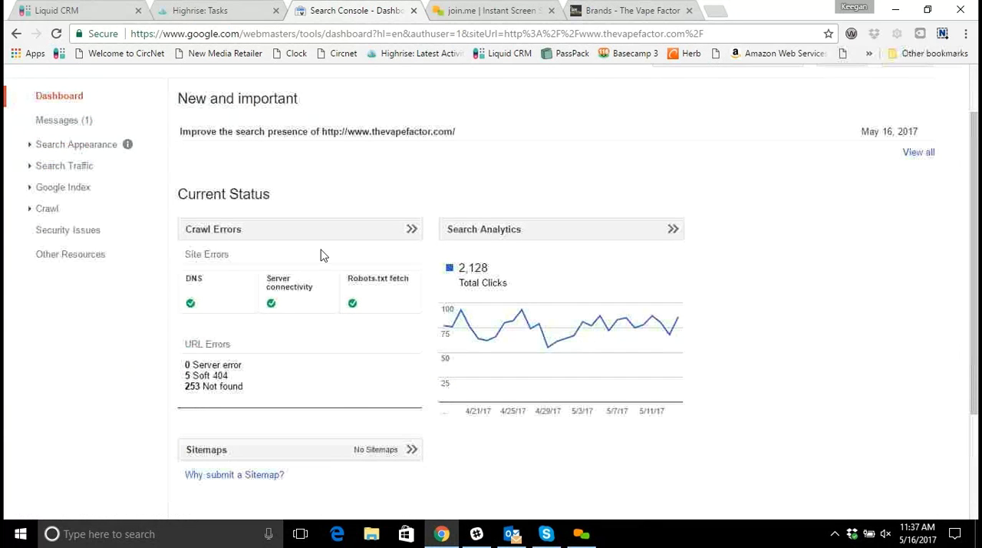
left_click(47, 210)
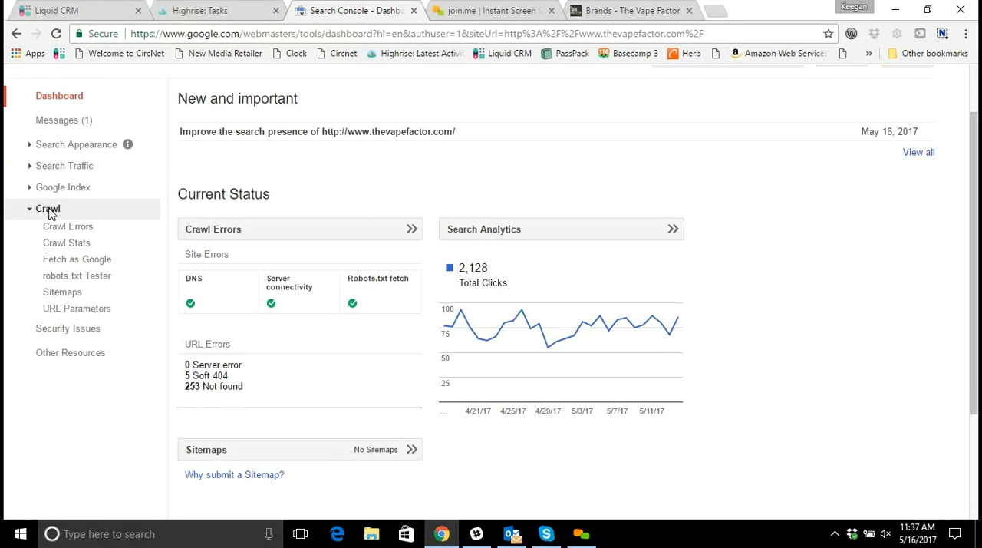
left_click(84, 262)
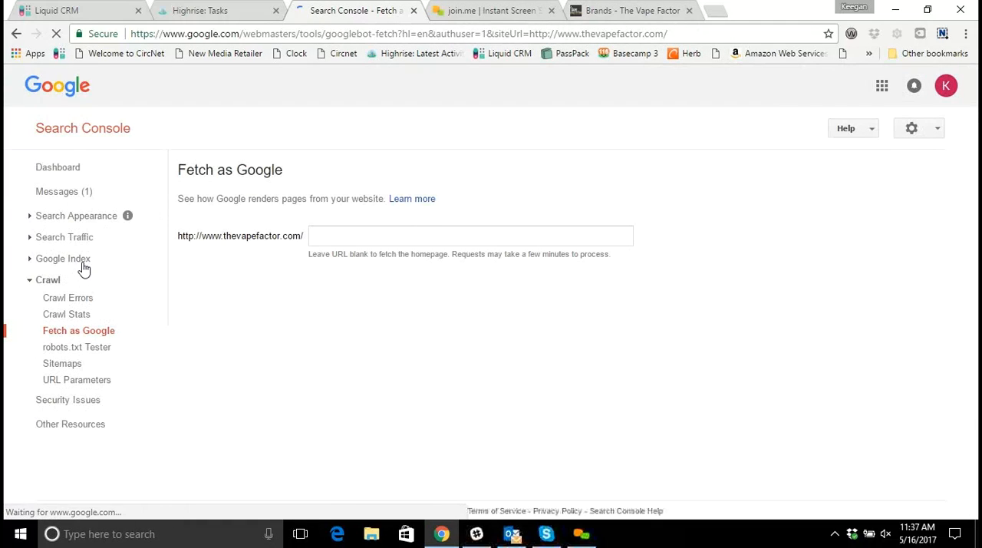
Fetch and render the path "brands/" with Desktop as the Googlebot type.
left_click(333, 236)
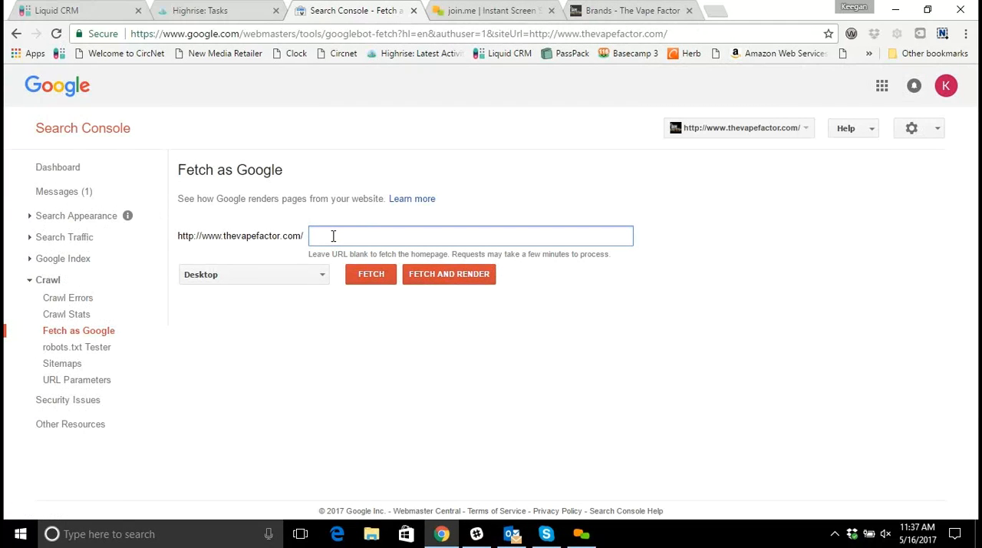
left_click(442, 209)
left_click(428, 278)
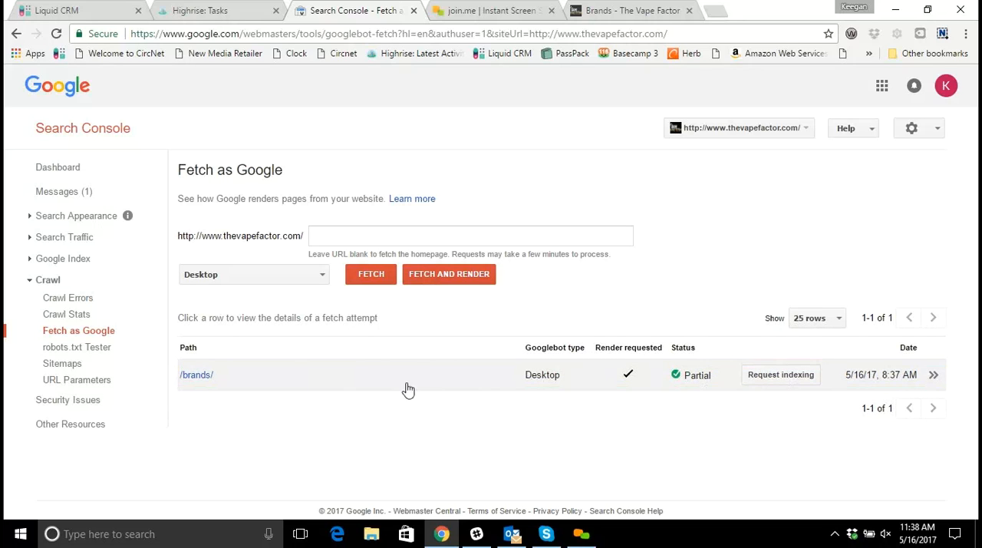
Request indexing for the fetched /brands/ page, confirming the reCAPTCHA and choosing "Crawl this URL and its direct links".
left_click(802, 375)
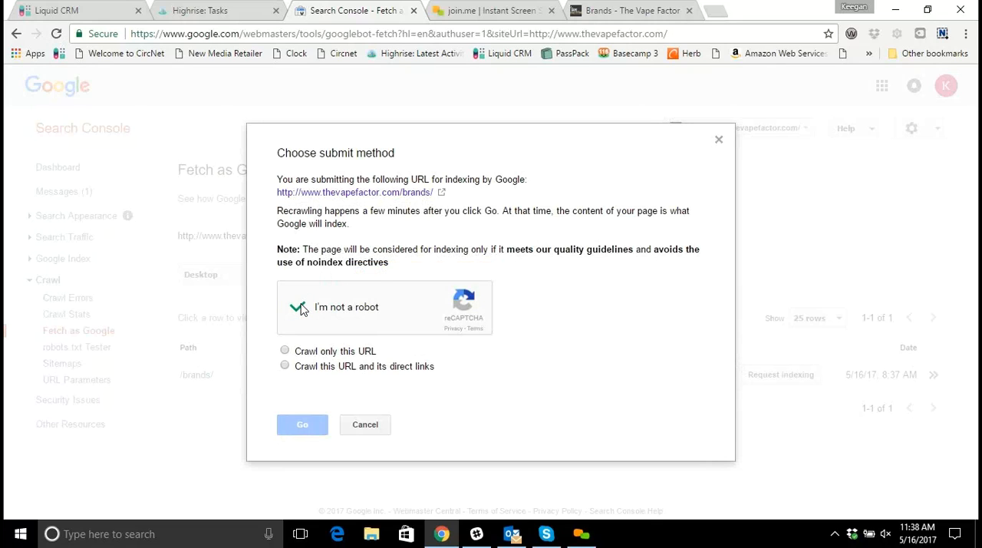
left_click(285, 351)
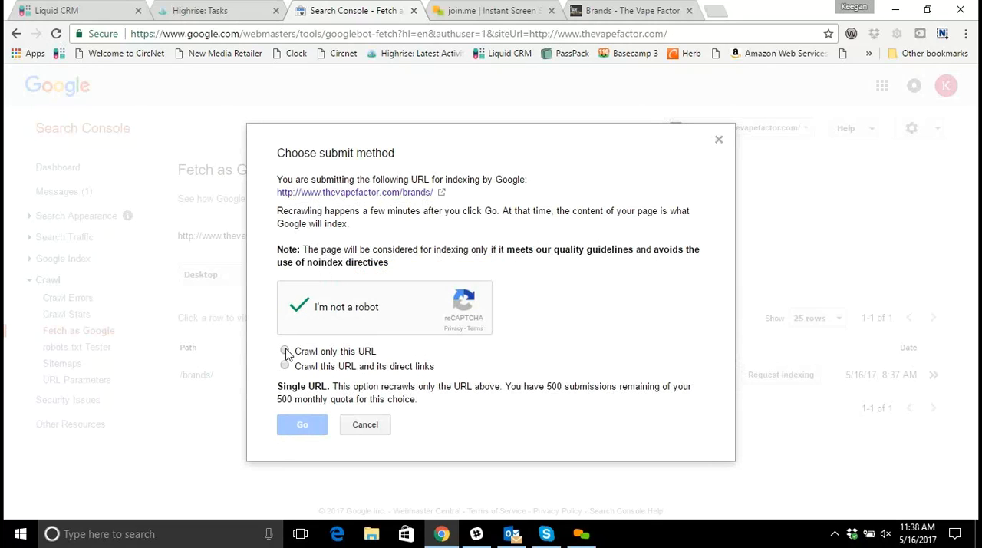
left_click(285, 366)
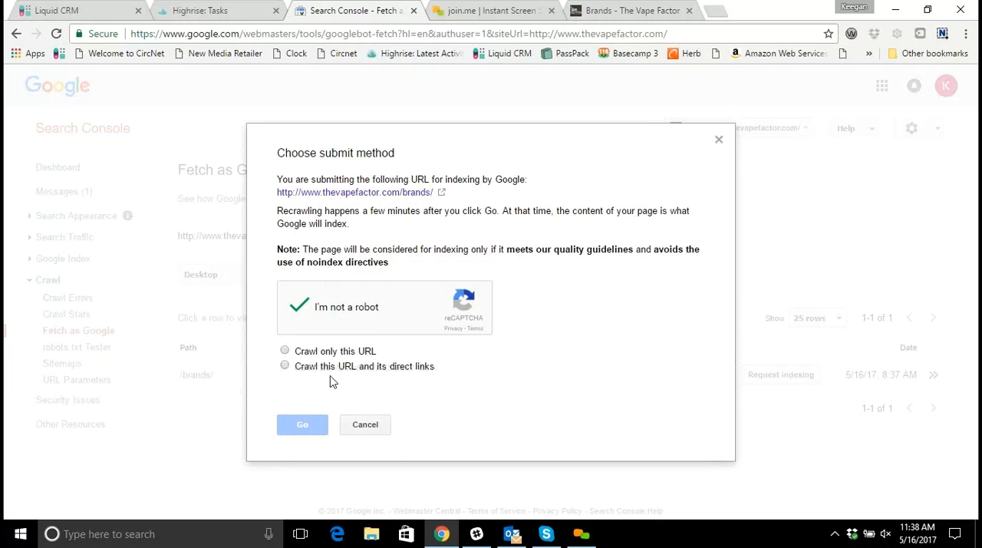
left_click(286, 367)
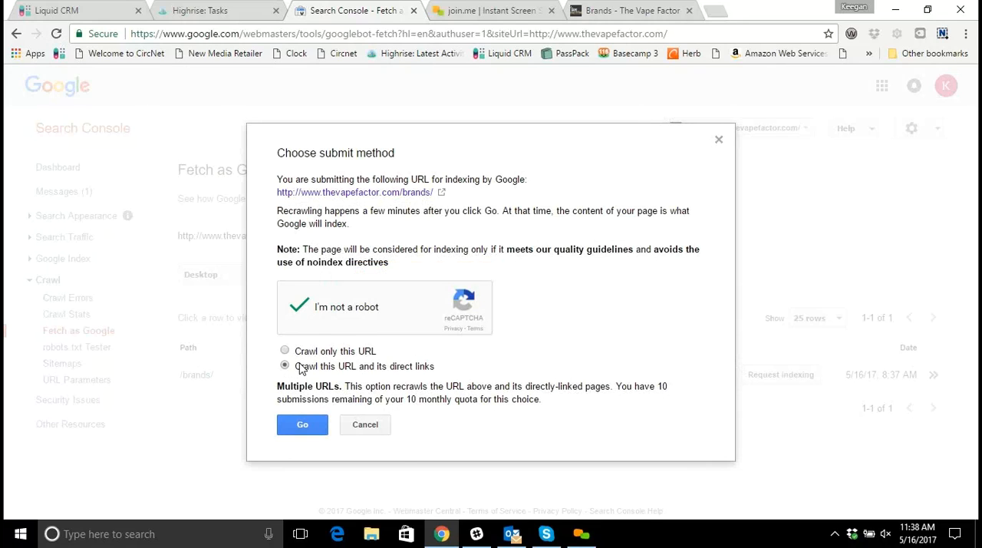
left_click(306, 426)
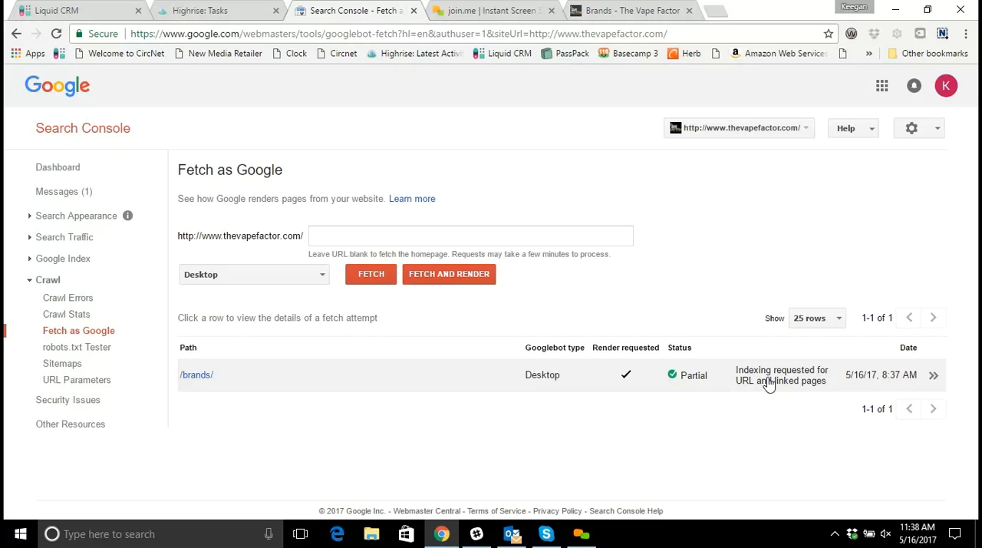
Look over the brands linked on the store's Brands page and close its browser tab.
left_click(606, 9)
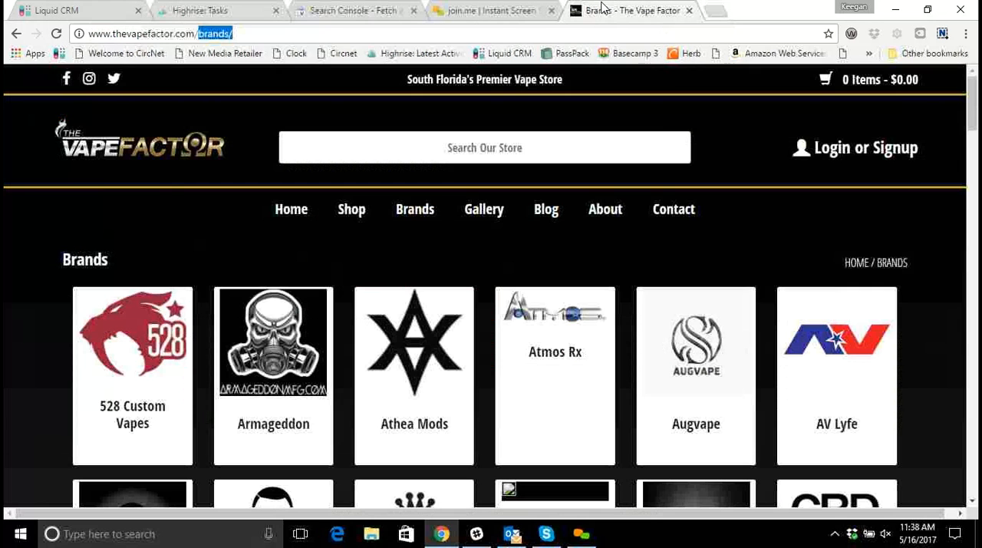
scroll(430, 342, "down", 2)
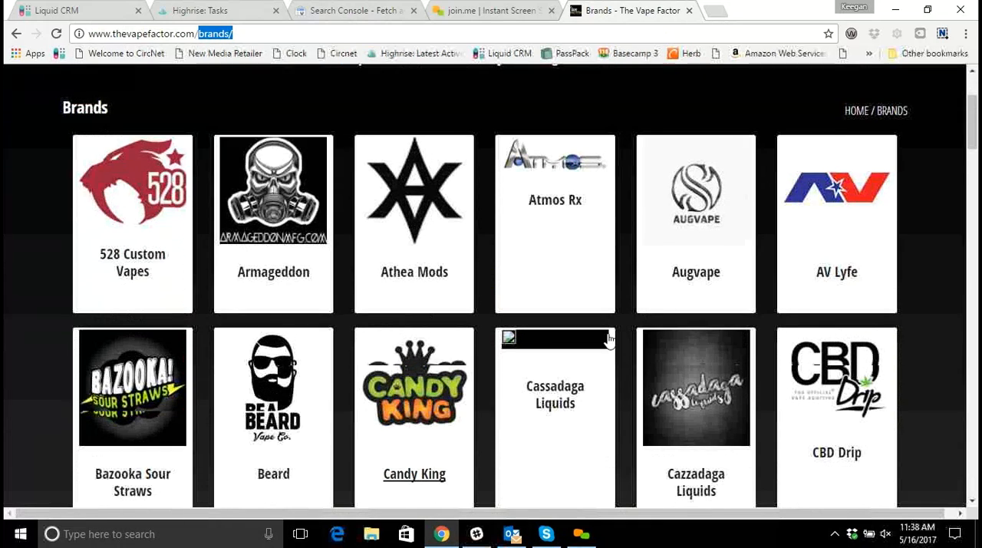
scroll(665, 324, "down", 2)
scroll(522, 391, "down", 4)
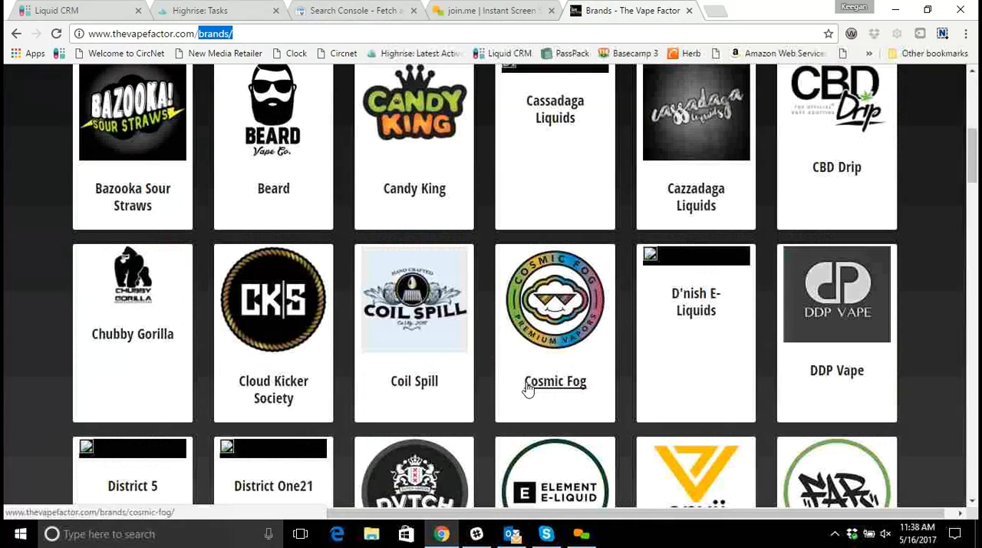
scroll(696, 159, "up", 7)
left_click(689, 10)
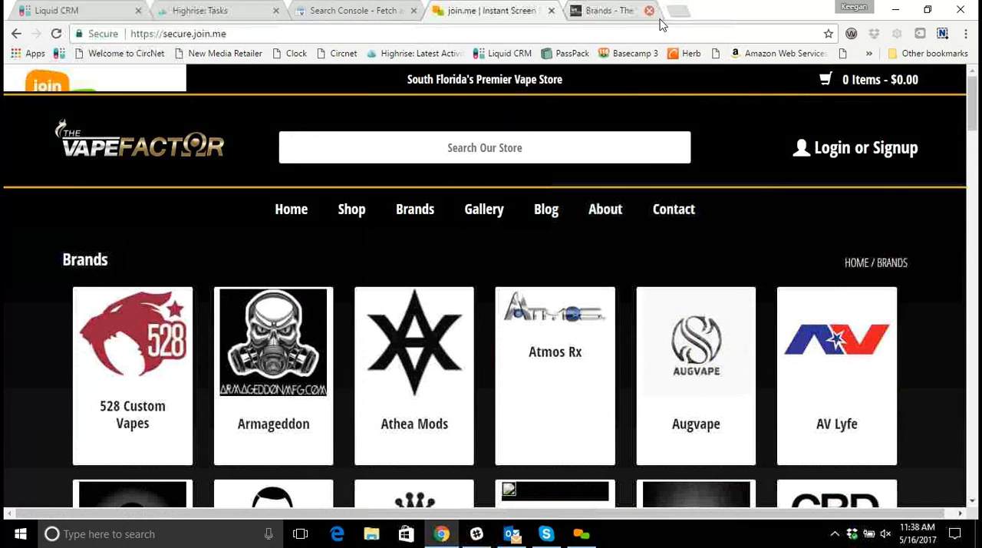
Return to the Search Console home page and sort the list of properties alphabetically.
left_click(354, 11)
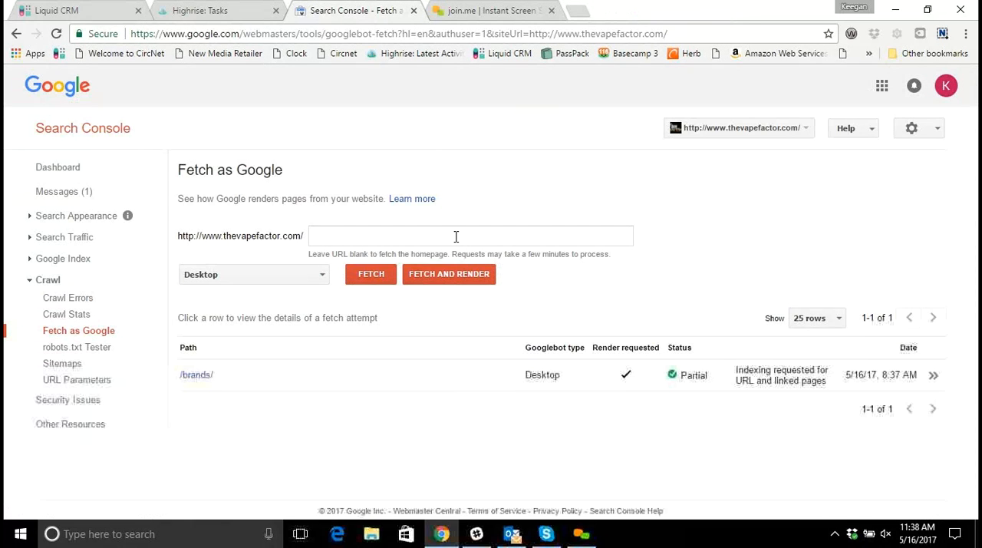
left_click(279, 235)
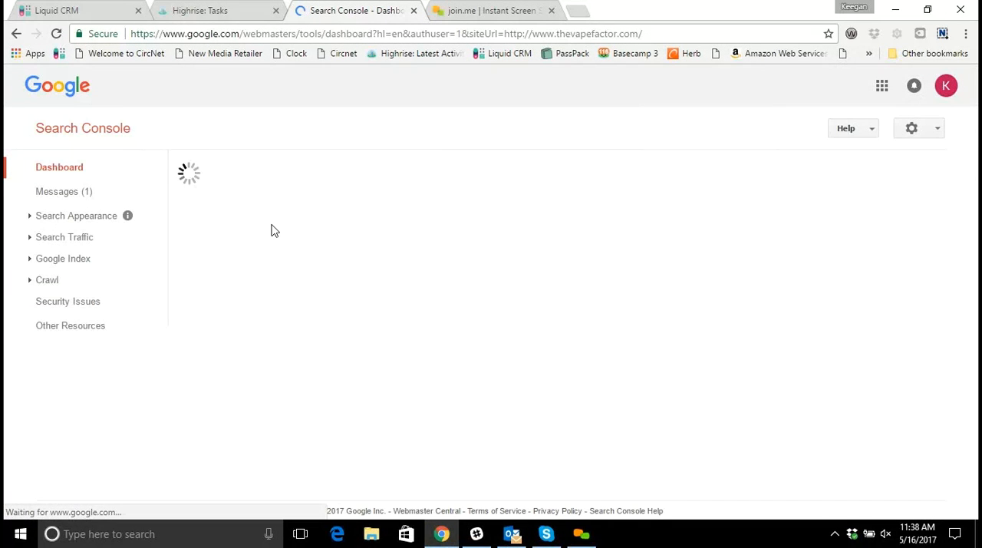
left_click(61, 128)
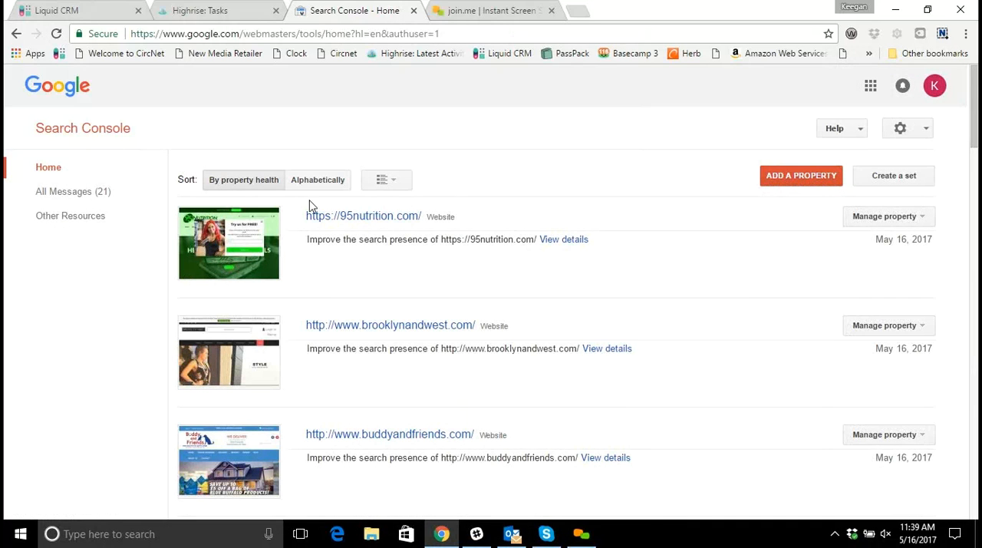
left_click(308, 185)
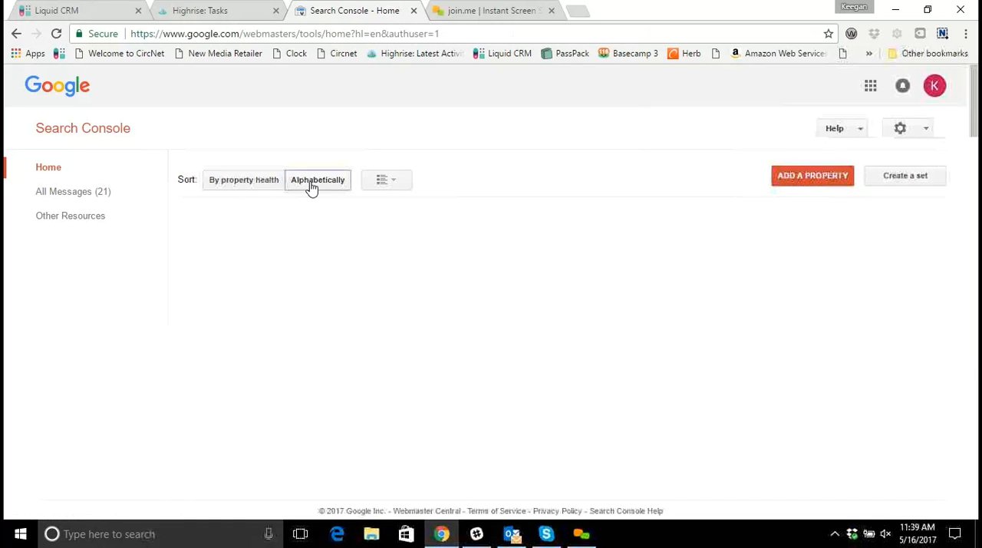
Look through the alphabetical property list, examining the websites and their verification status.
scroll(479, 251, "down", 2)
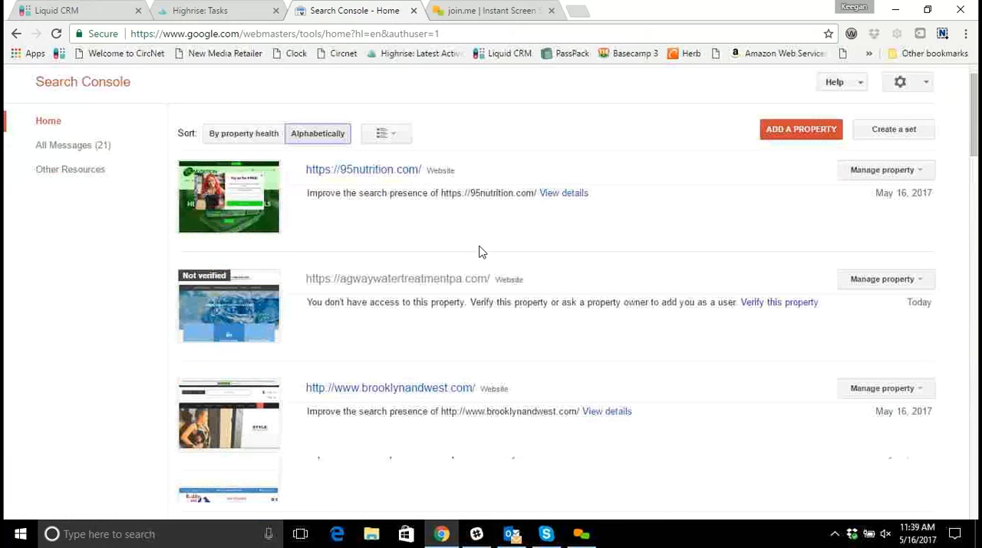
scroll(480, 250, "down", 1)
scroll(481, 246, "up", 1)
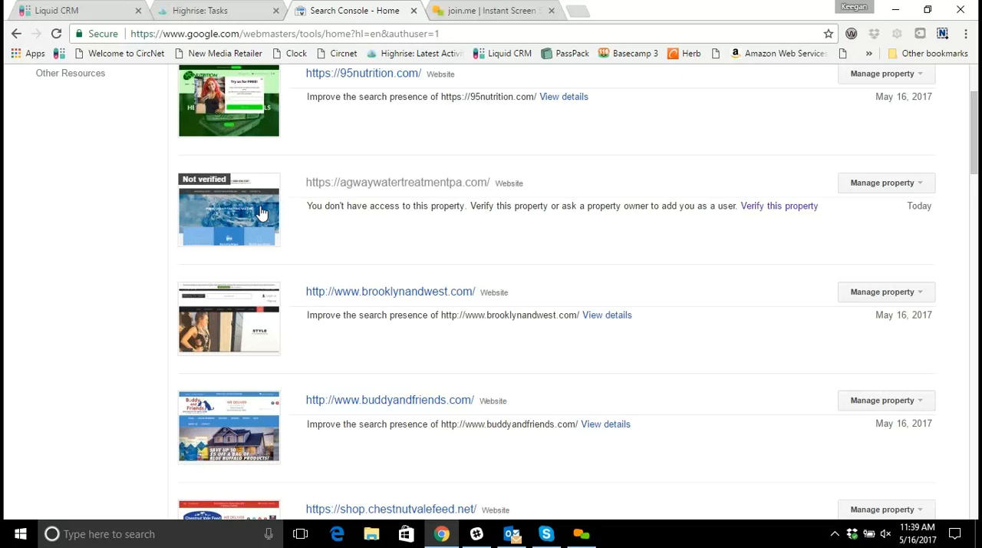
scroll(261, 220, "down", 3)
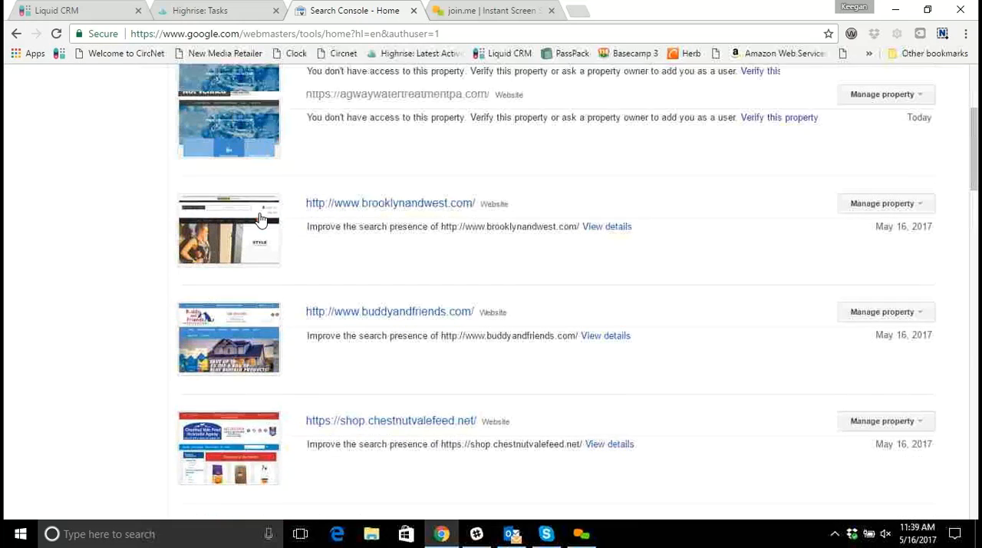
scroll(261, 220, "down", 2)
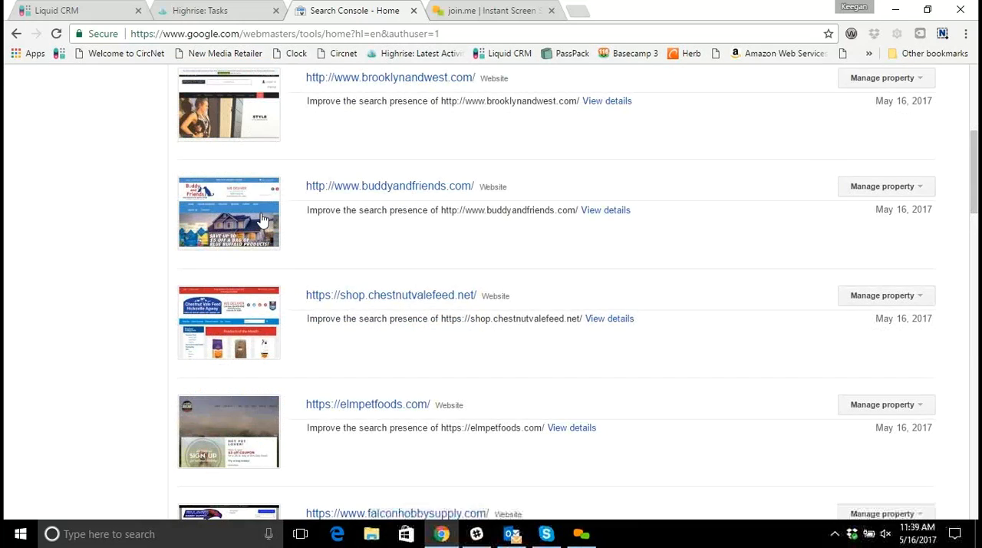
scroll(409, 399, "up", 5)
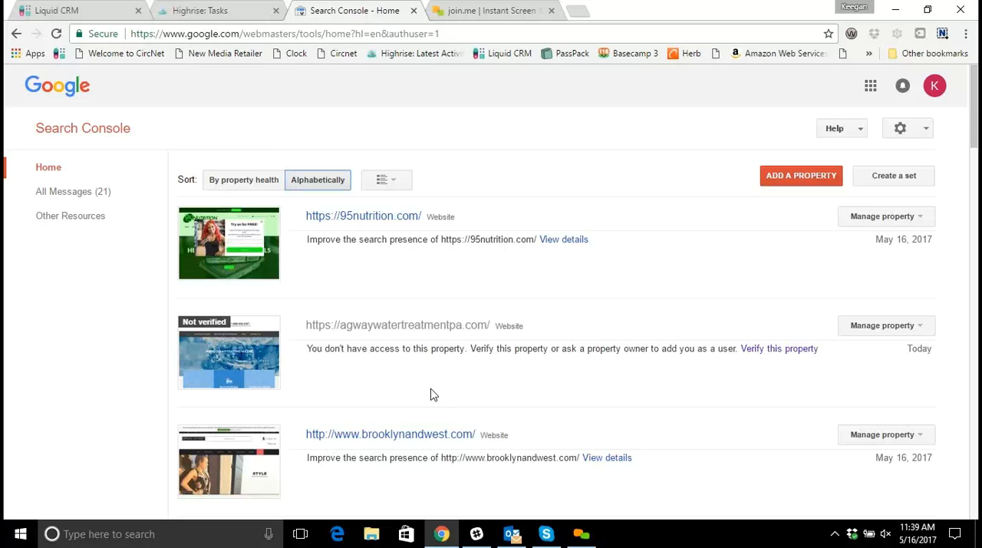
left_click(583, 534)
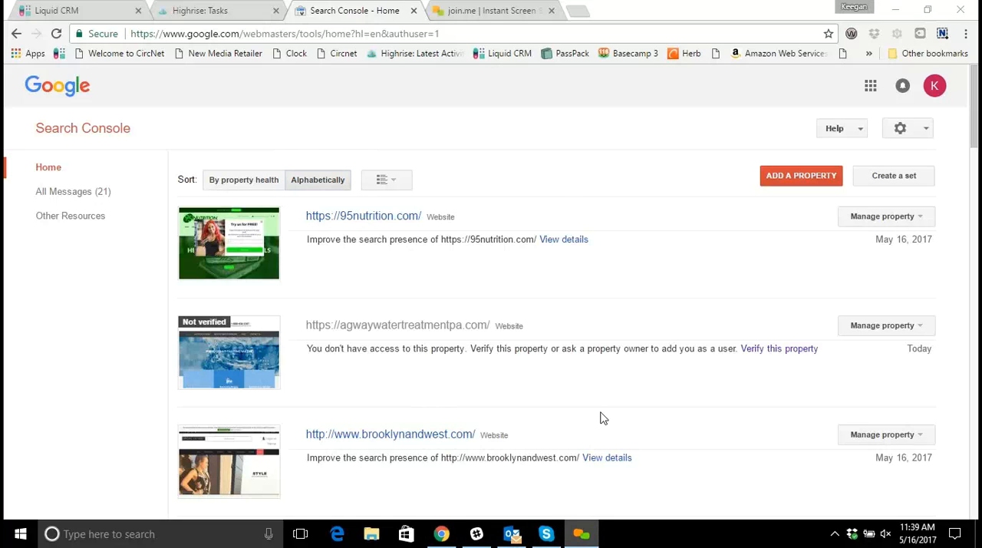